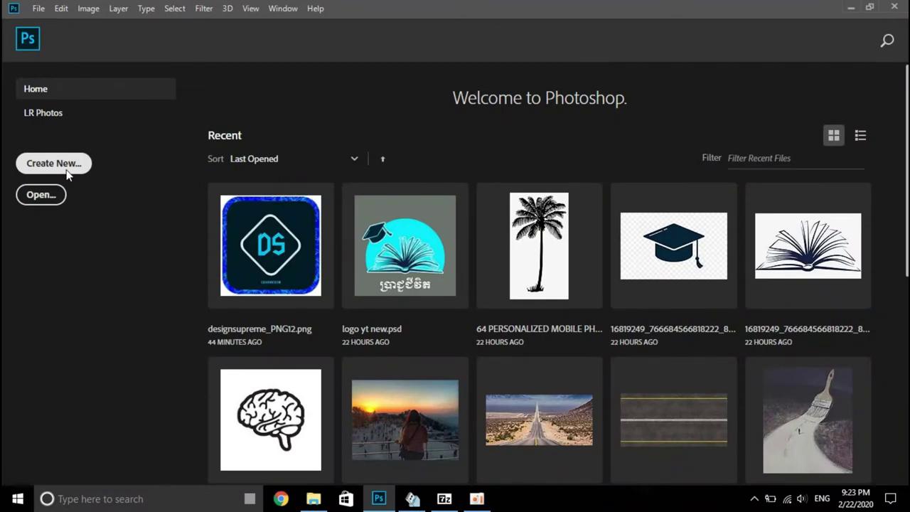
Step: Create a new white A4 landscape document, 297 × 210 mm at 300 ppi
click(60, 164)
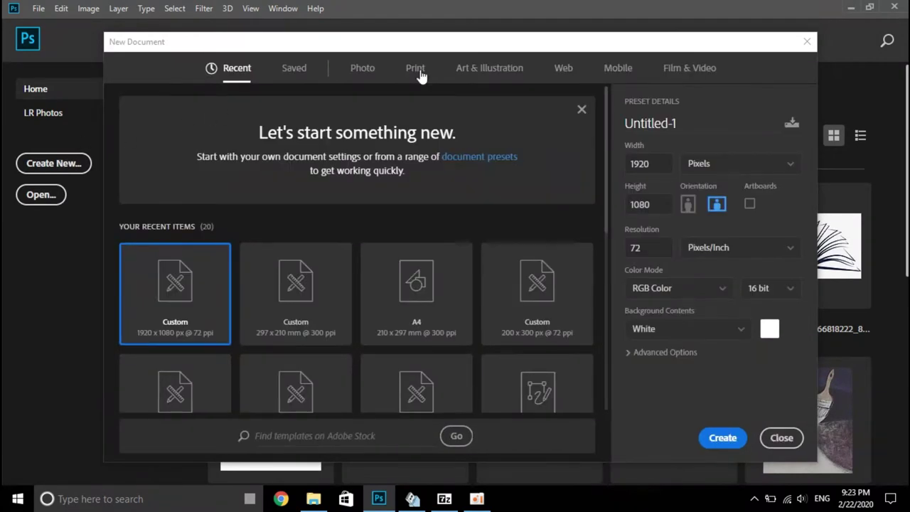
click(419, 71)
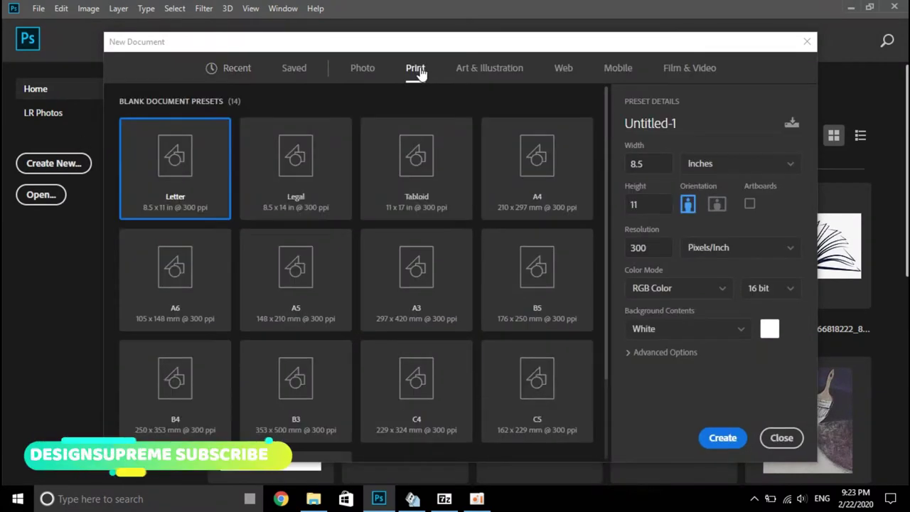
click(533, 178)
click(716, 204)
click(704, 437)
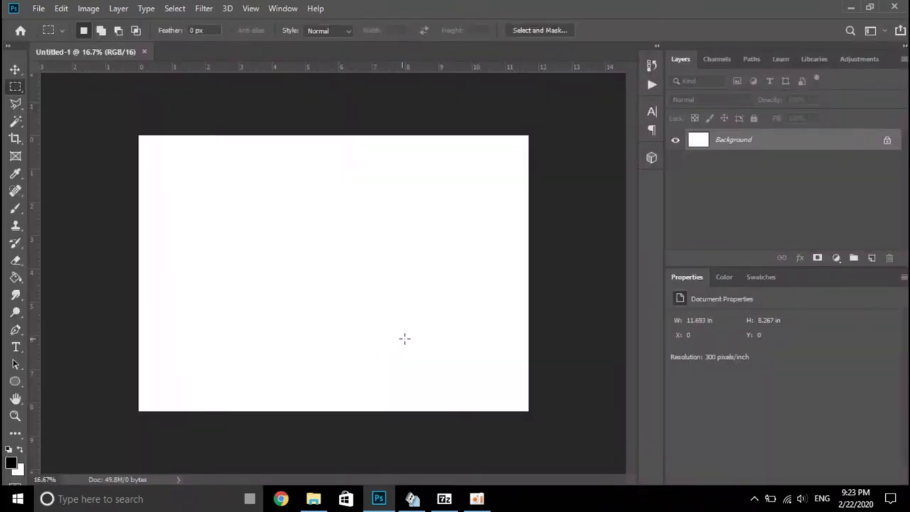
Step: Add empty Layer 1 and draw a roughly 5.5-inch circular elliptical selection near the canvas centre
key(ctrl+plus)
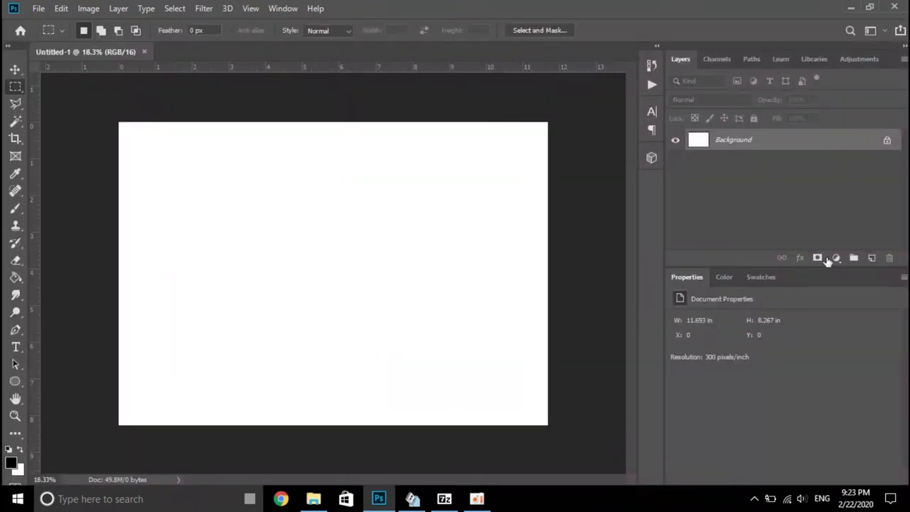
click(871, 257)
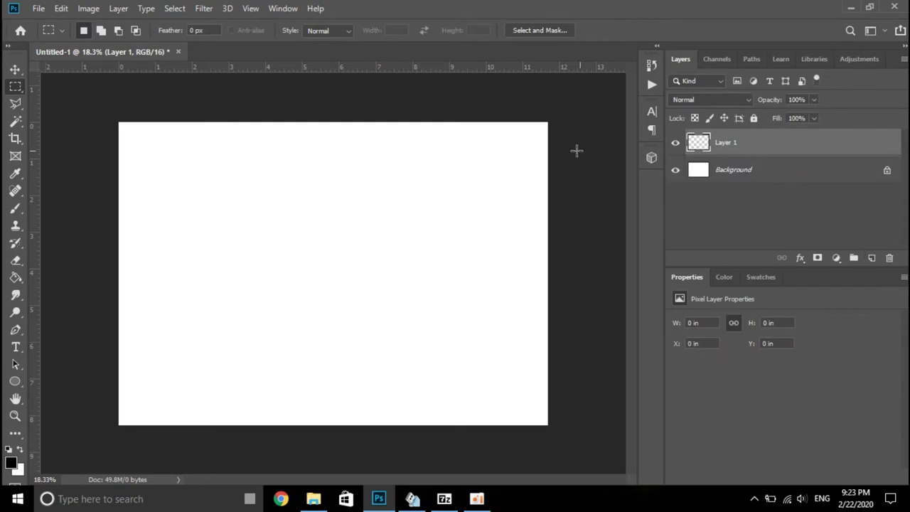
right_click(15, 86)
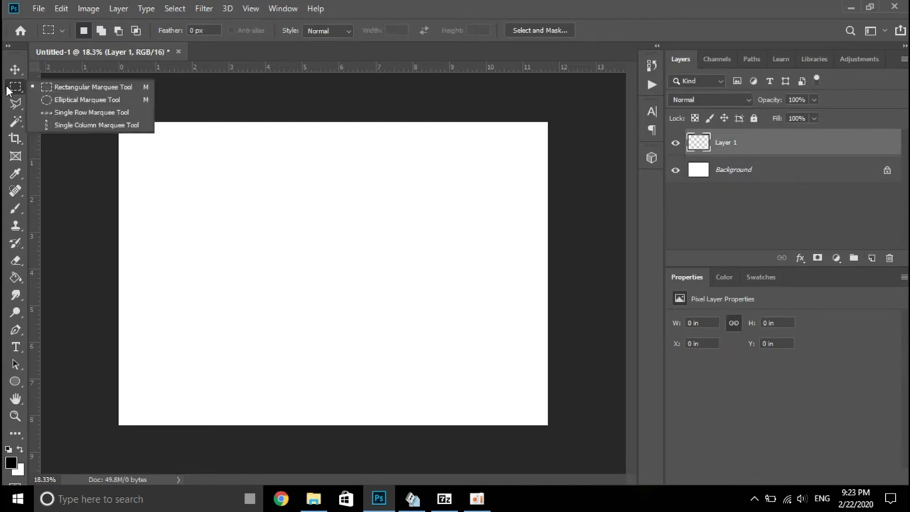
click(57, 99)
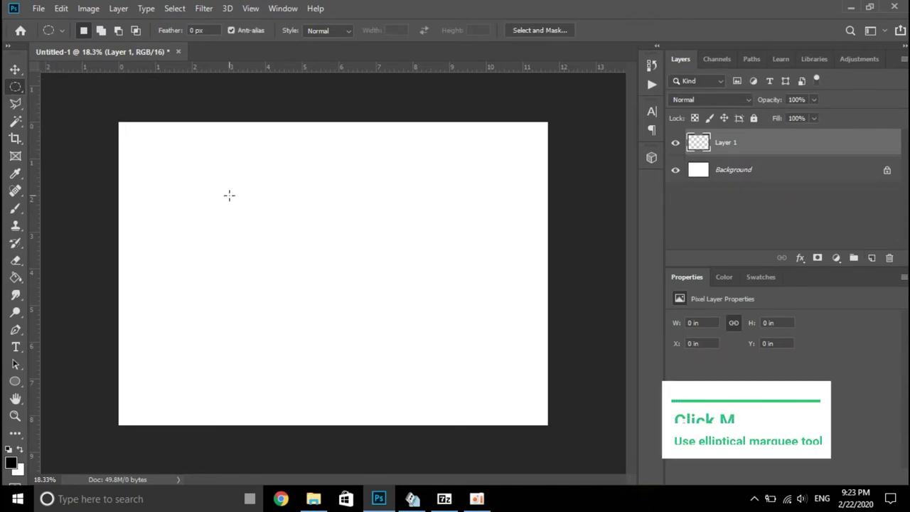
drag(211, 191, 445, 396)
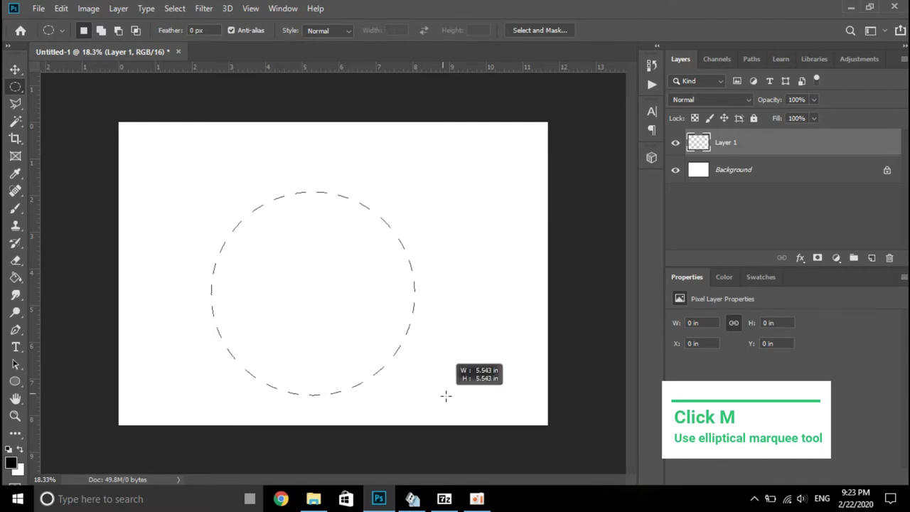
drag(445, 395, 426, 372)
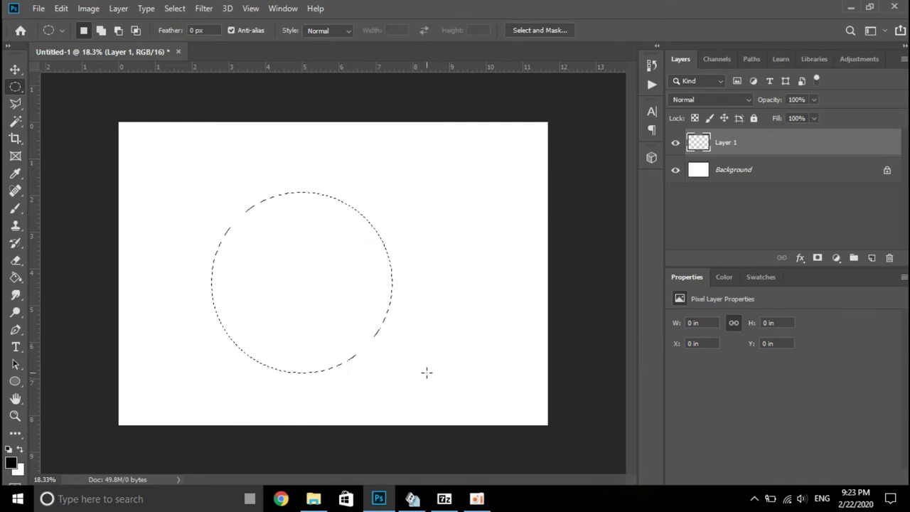
drag(322, 314, 353, 311)
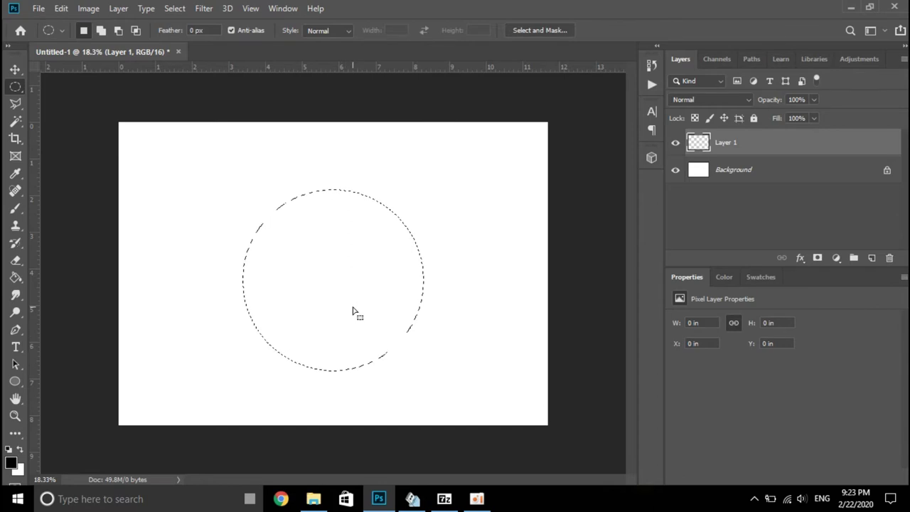
Step: Fill the circular selection with #000000 black using the Paint Bucket, then deselect
click(15, 277)
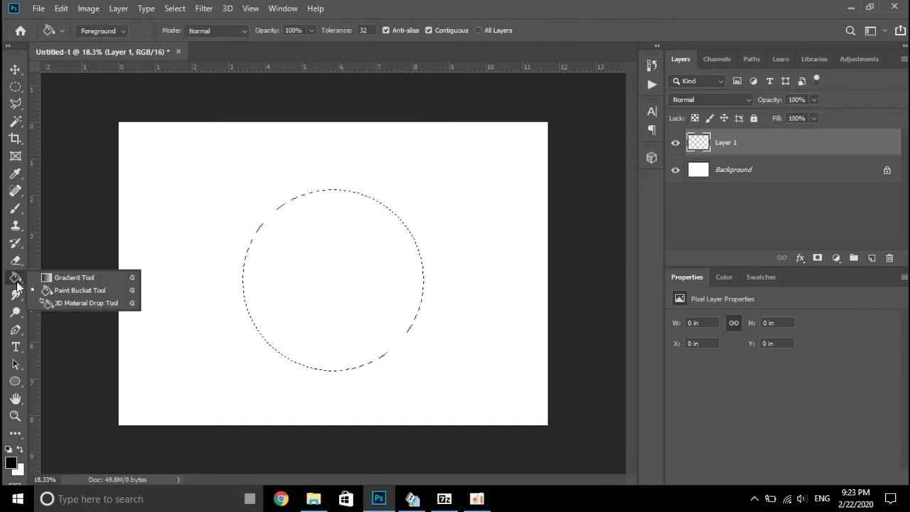
click(55, 290)
click(10, 462)
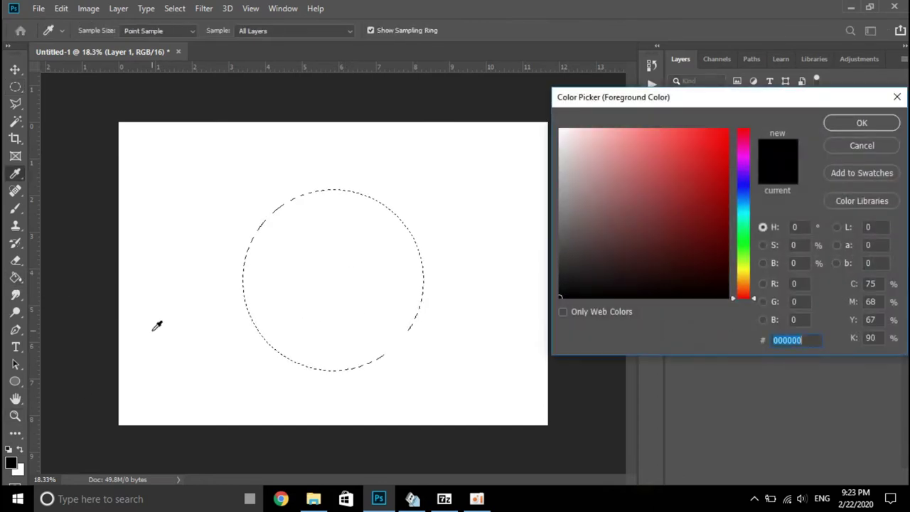
click(728, 298)
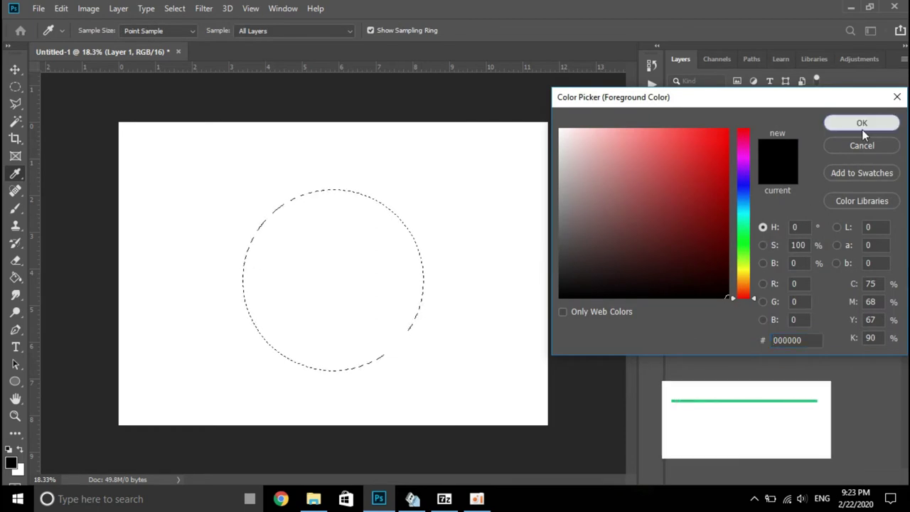
click(861, 125)
click(347, 289)
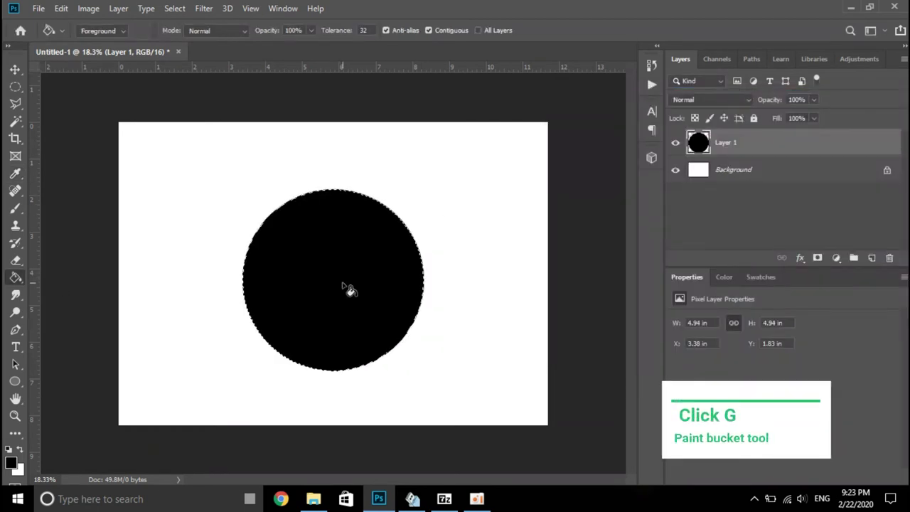
key(ctrl+d)
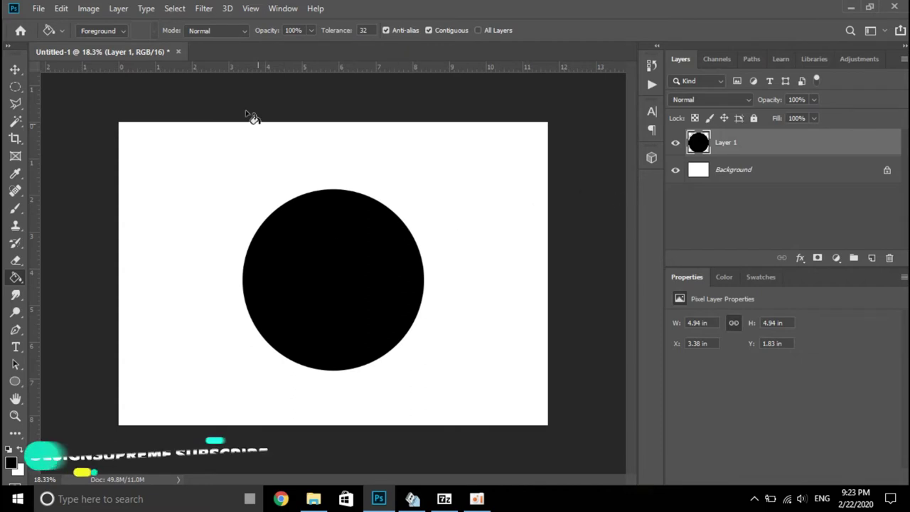
right_click(15, 86)
click(71, 89)
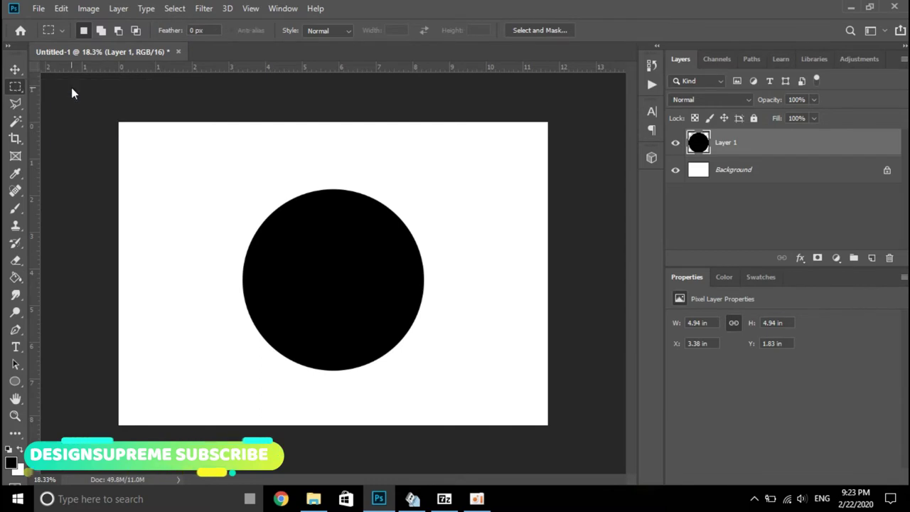
Step: Using the grid as a guide, select and delete the circle's top half, leaving a 4.94 × 2.78 inch semicircle
click(249, 8)
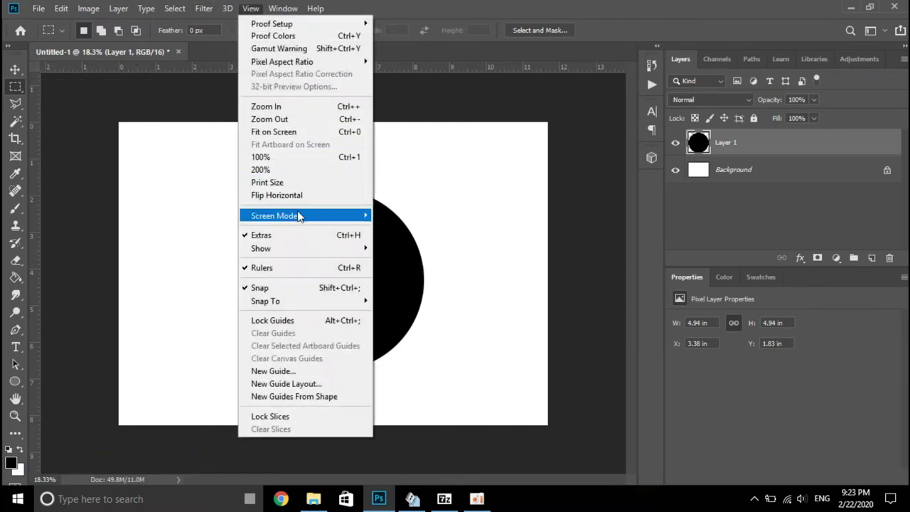
click(403, 205)
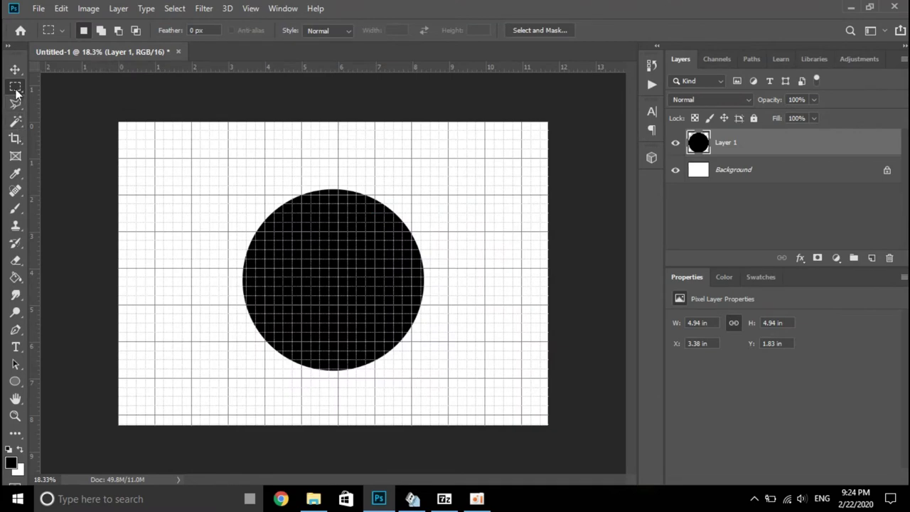
mouse_move(190, 157)
mouse_down()
mouse_move(438, 275)
mouse_move(466, 269)
mouse_up()
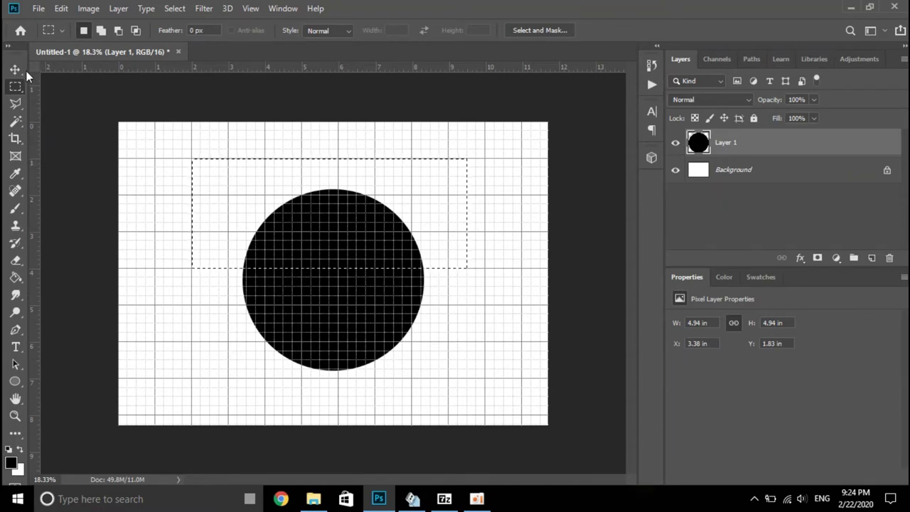
click(250, 8)
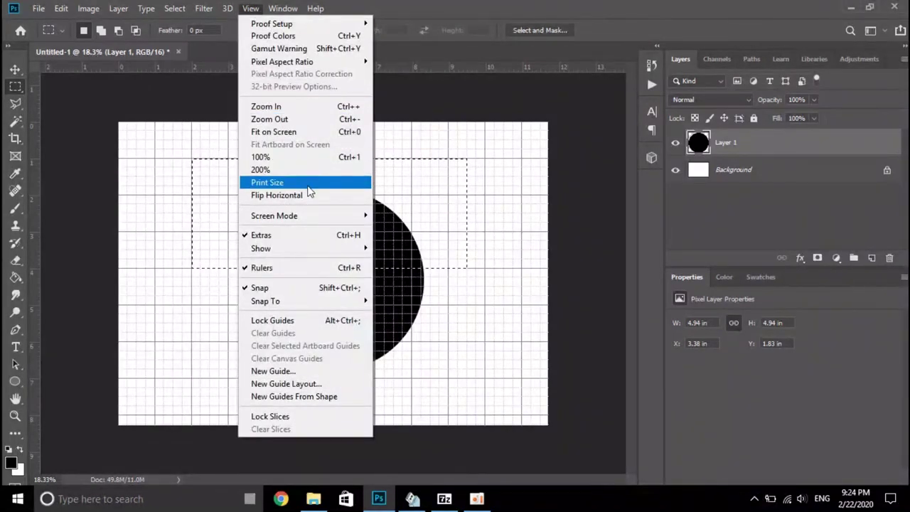
mouse_move(261, 248)
click(419, 211)
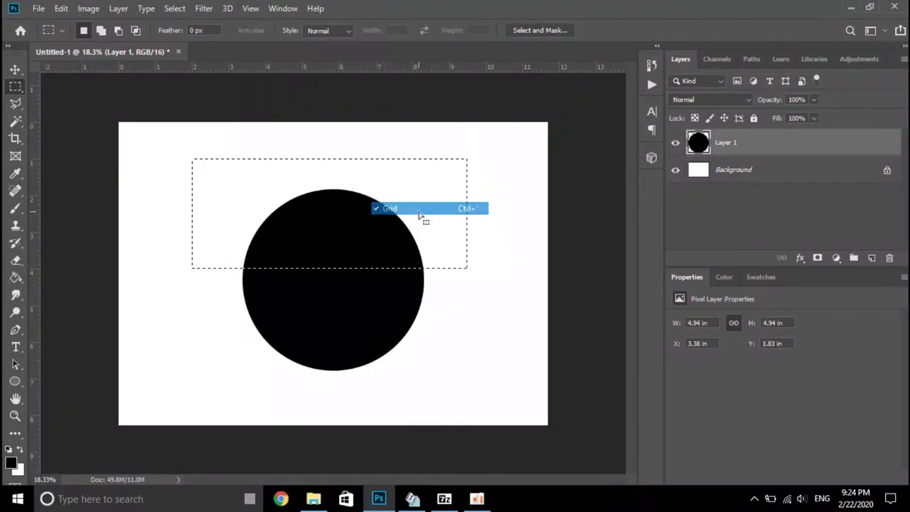
key(Delete)
key(ctrl+d)
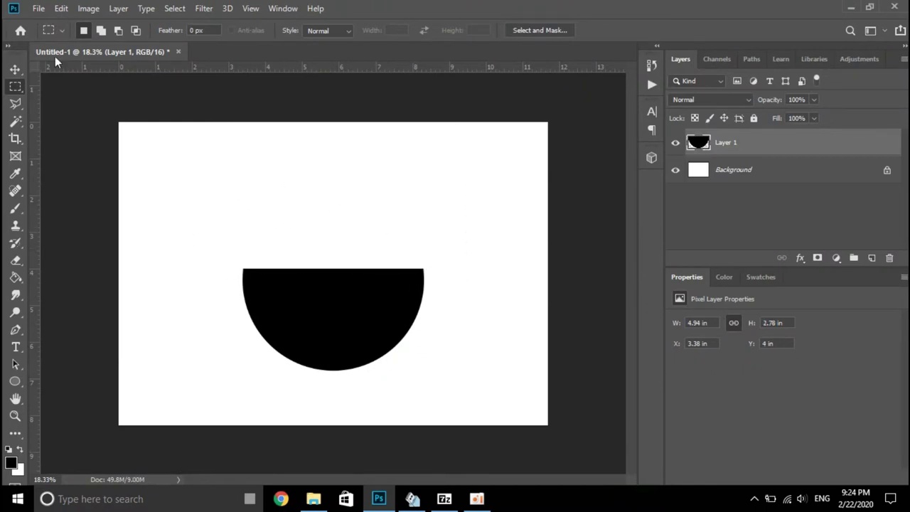
Step: Free-transform the semicircle into a deeper, narrower 3.46 × 3 inch cup bowl
click(15, 69)
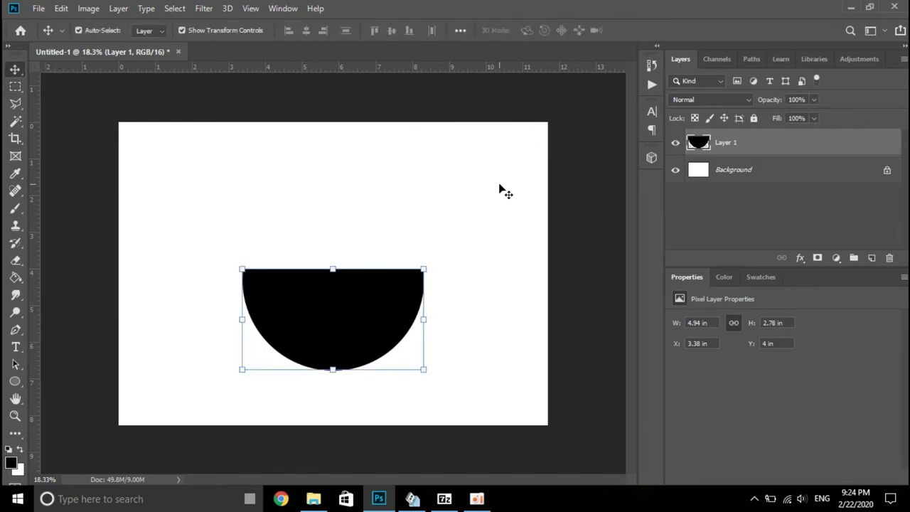
drag(332, 268, 333, 227)
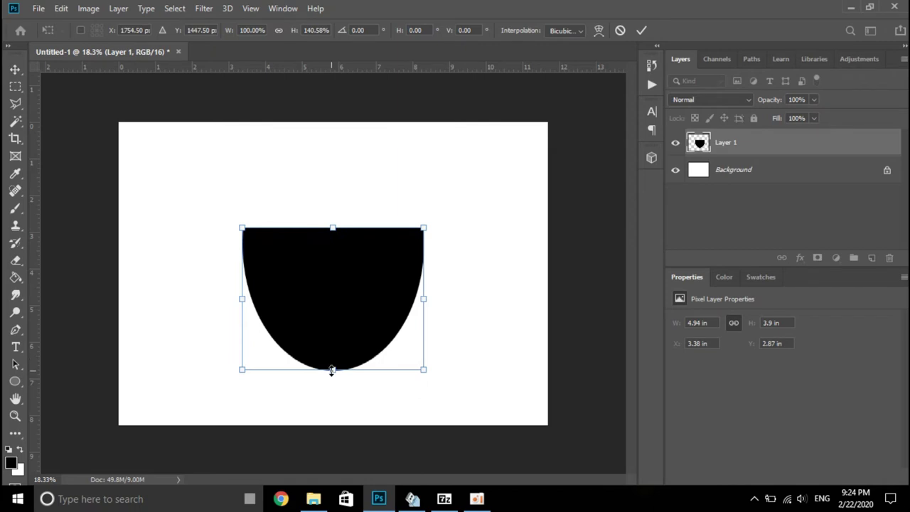
drag(331, 369, 331, 376)
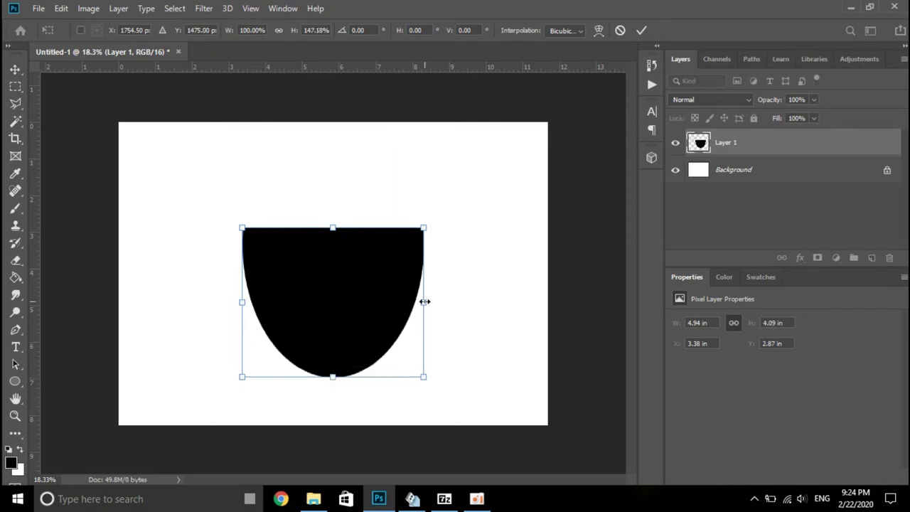
drag(424, 302, 411, 302)
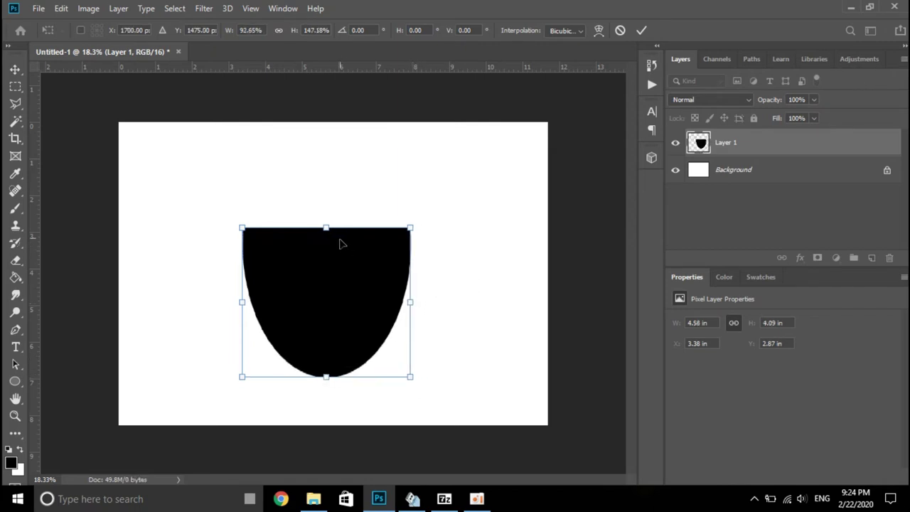
drag(327, 228, 327, 231)
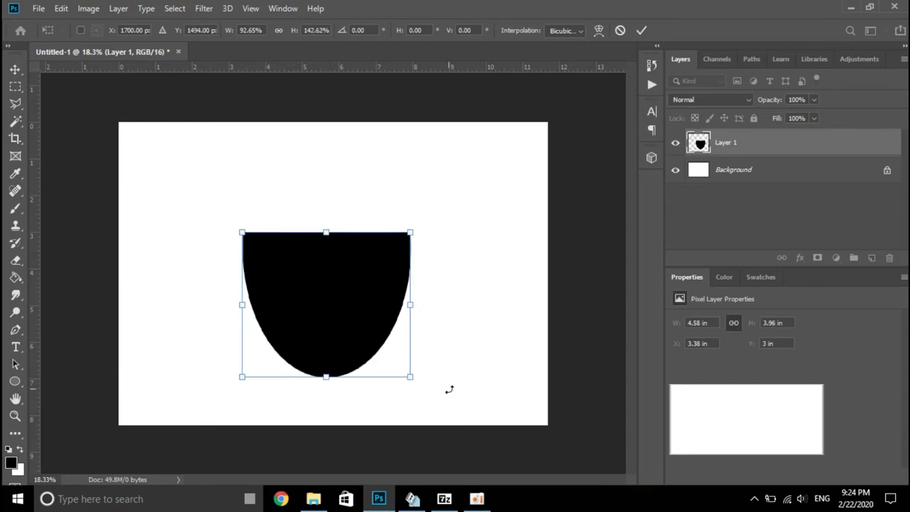
drag(408, 378, 392, 358)
drag(361, 332, 363, 325)
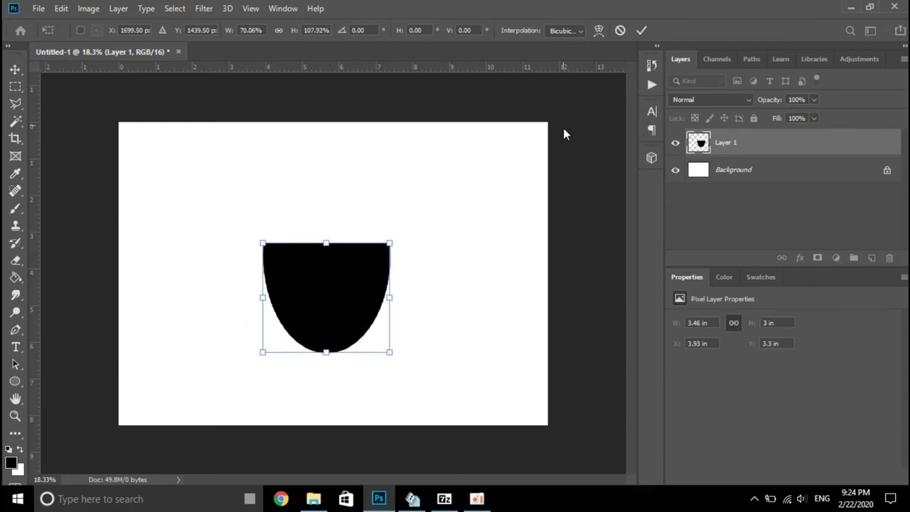
click(644, 32)
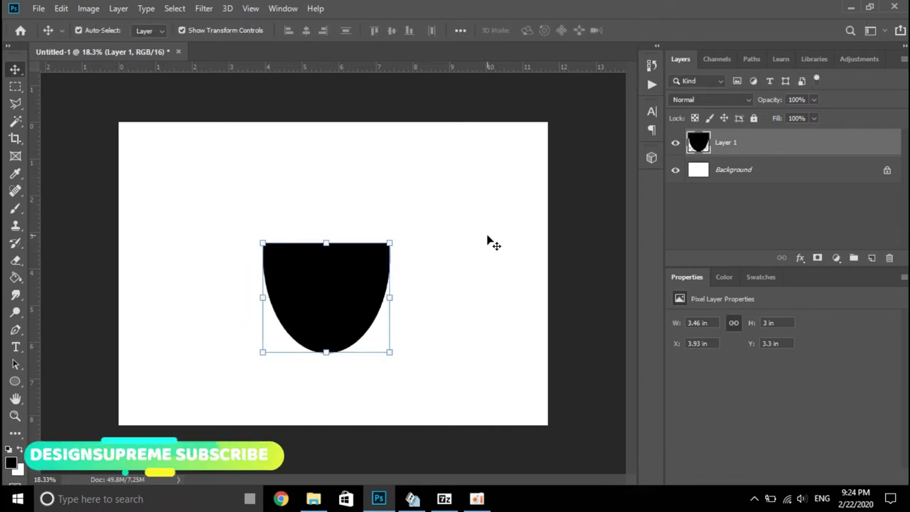
right_click(730, 144)
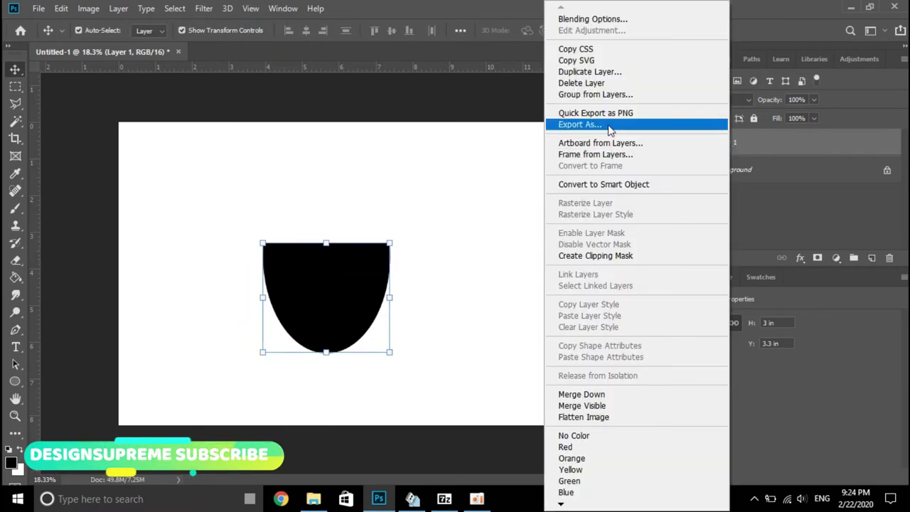
Step: Duplicate Layer 1 and squash the copy into a thin 3.46 × 0.16 inch saucer at the cup's base
click(629, 73)
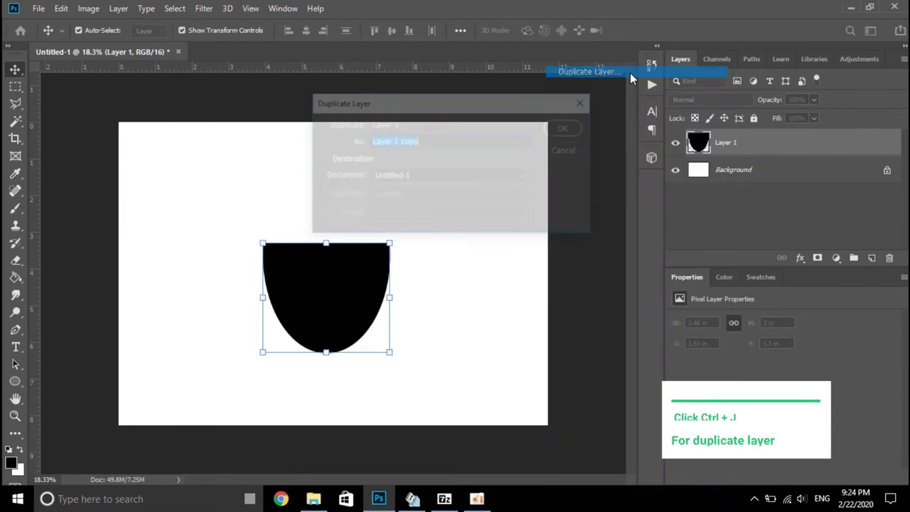
click(576, 127)
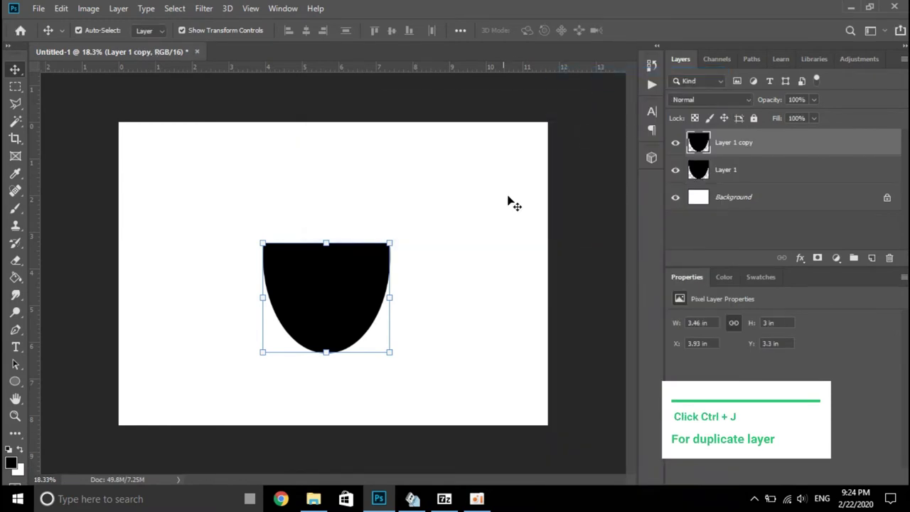
click(325, 243)
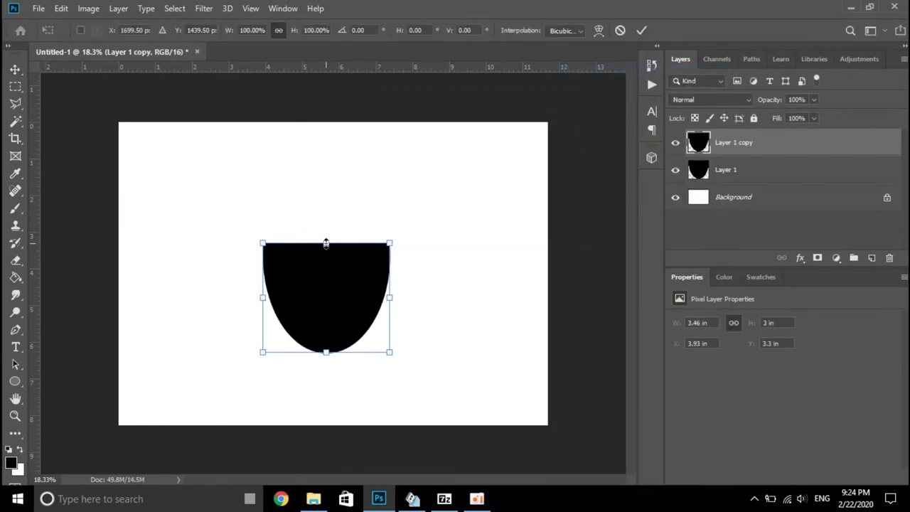
drag(326, 243, 324, 348)
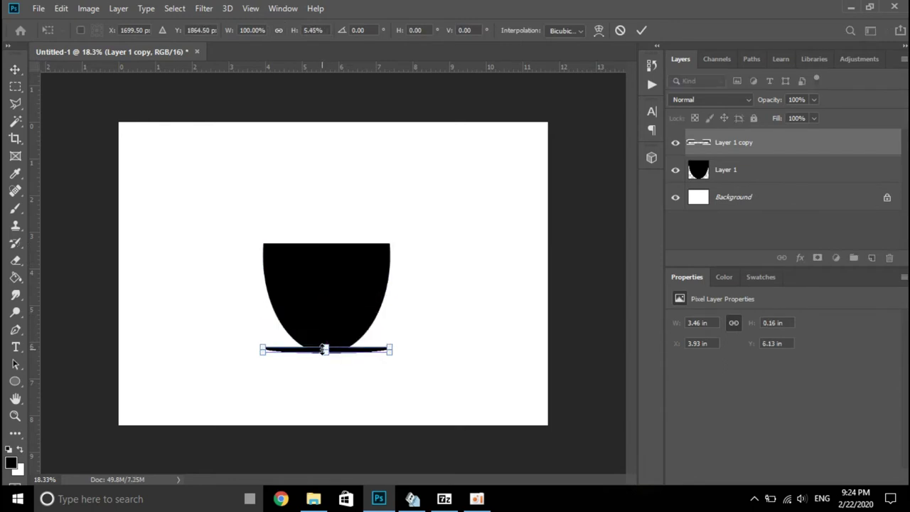
click(641, 31)
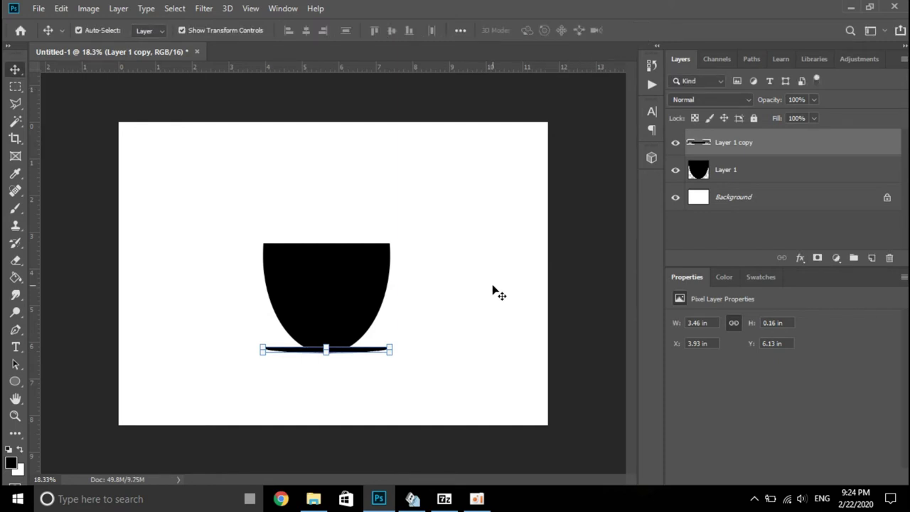
scroll(491, 291, up, 2)
click(486, 291)
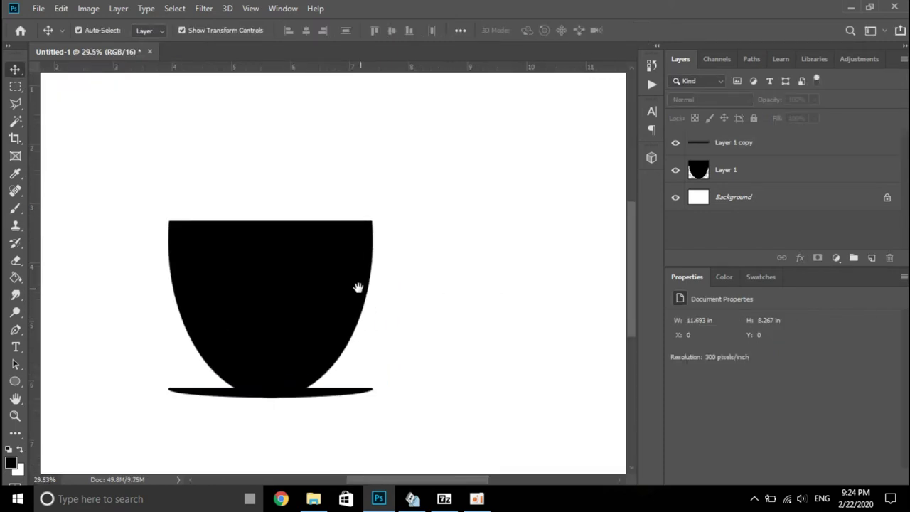
Step: Duplicate the saucer layer Layer 1 copy to create Layer 1 copy 2
drag(324, 272, 393, 247)
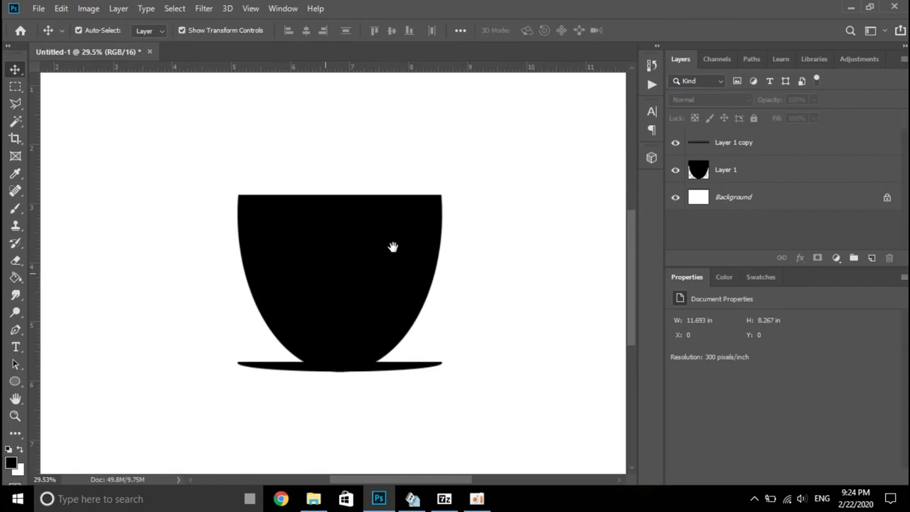
click(752, 148)
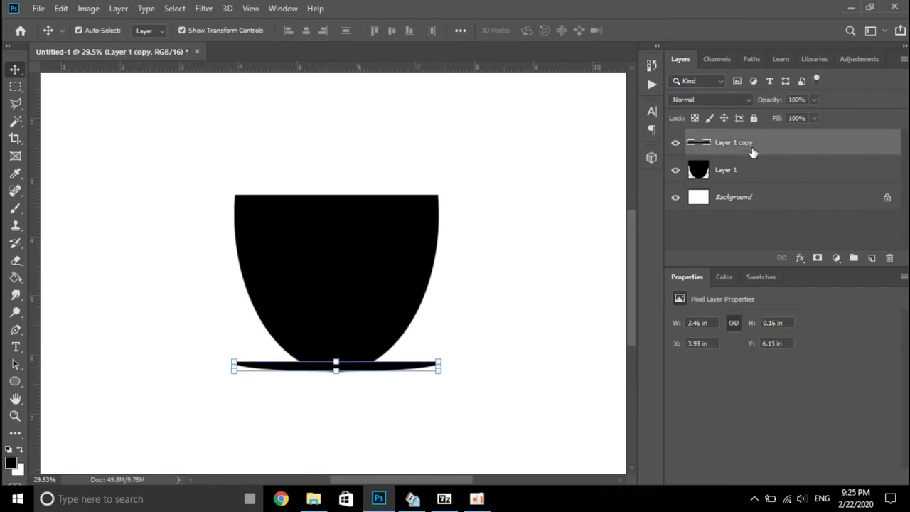
right_click(752, 147)
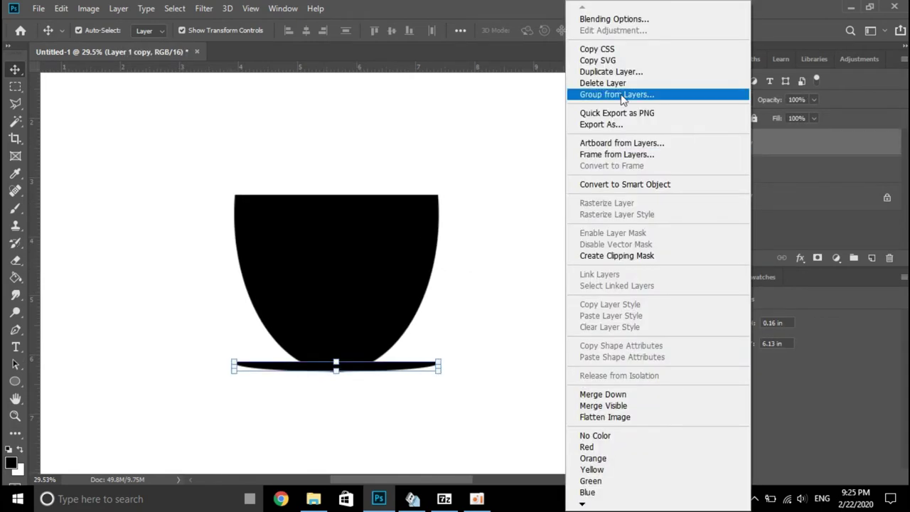
click(631, 72)
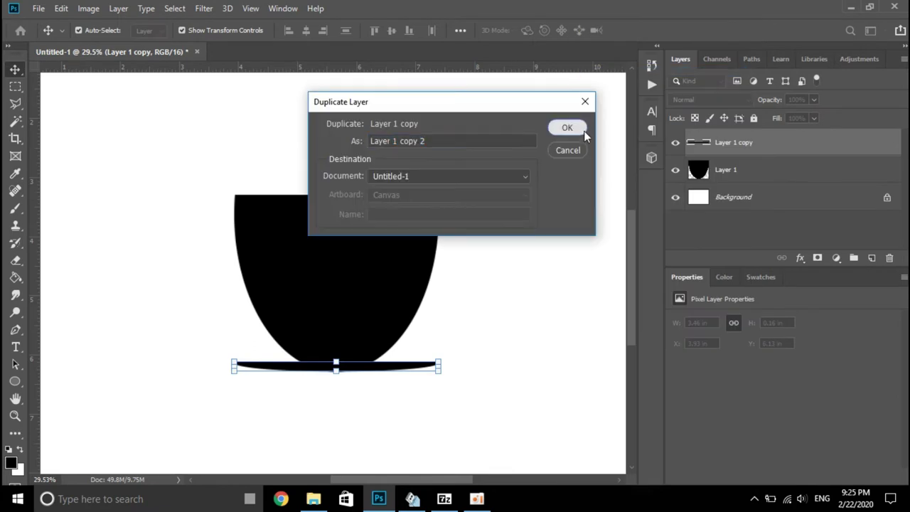
click(583, 130)
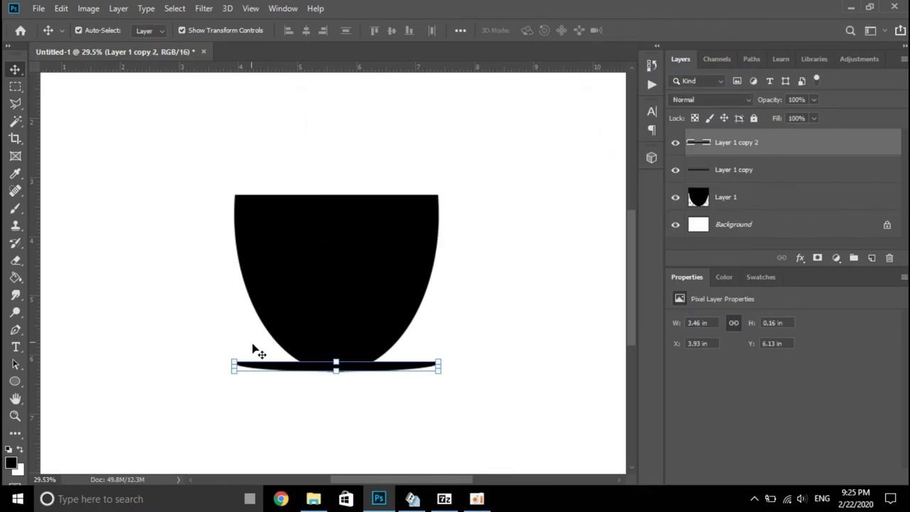
scroll(258, 355, up, 2)
scroll(259, 354, up, 1)
scroll(259, 353, up, 1)
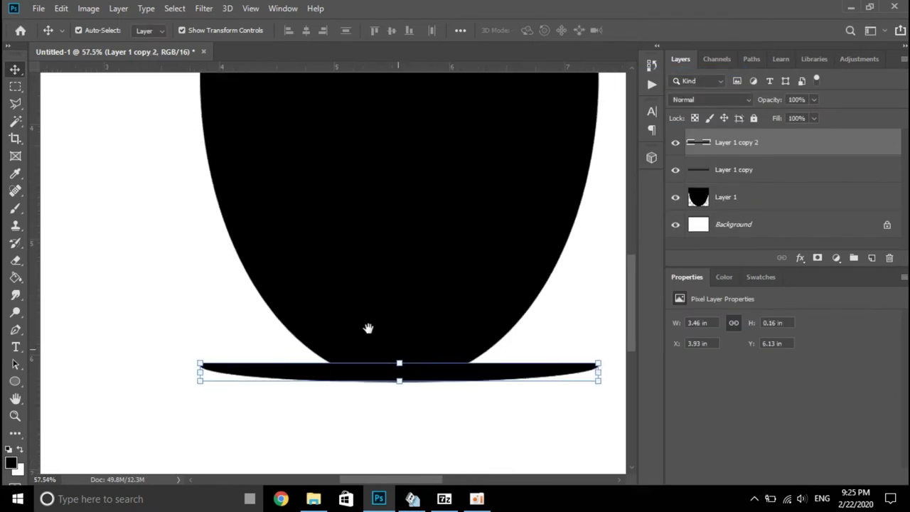
scroll(320, 291, up, 1)
scroll(319, 292, up, 1)
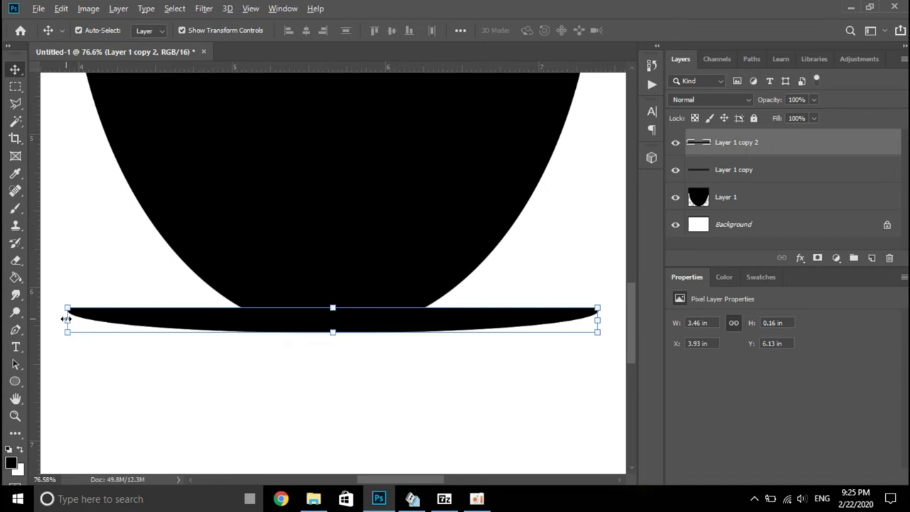
Step: Narrow the copy to 47.73% width, flip it vertically, and set it under the saucer as a 1.65 × 0.08 inch foot
drag(65, 319, 205, 321)
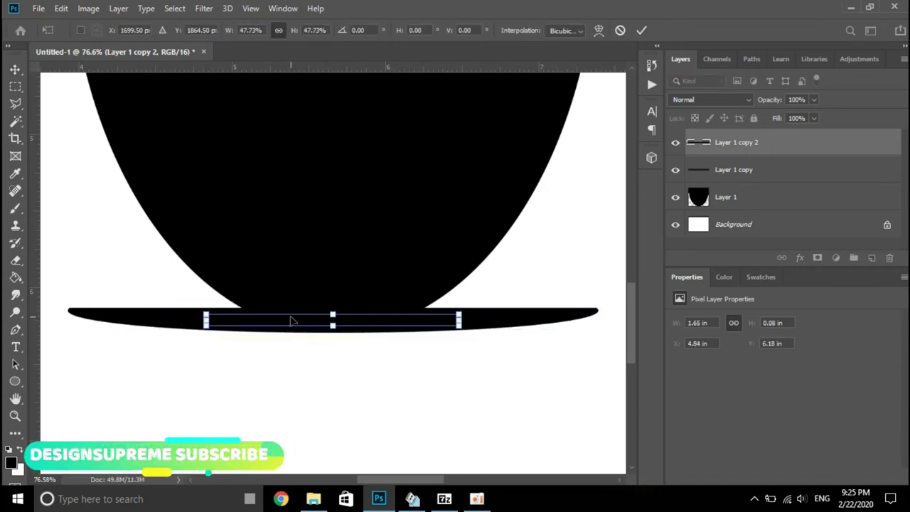
right_click(206, 317)
click(254, 306)
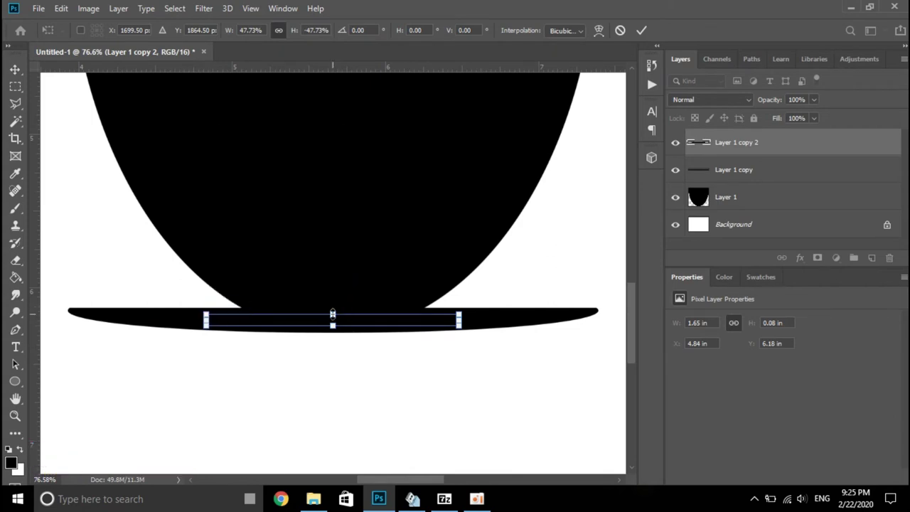
drag(343, 325, 344, 338)
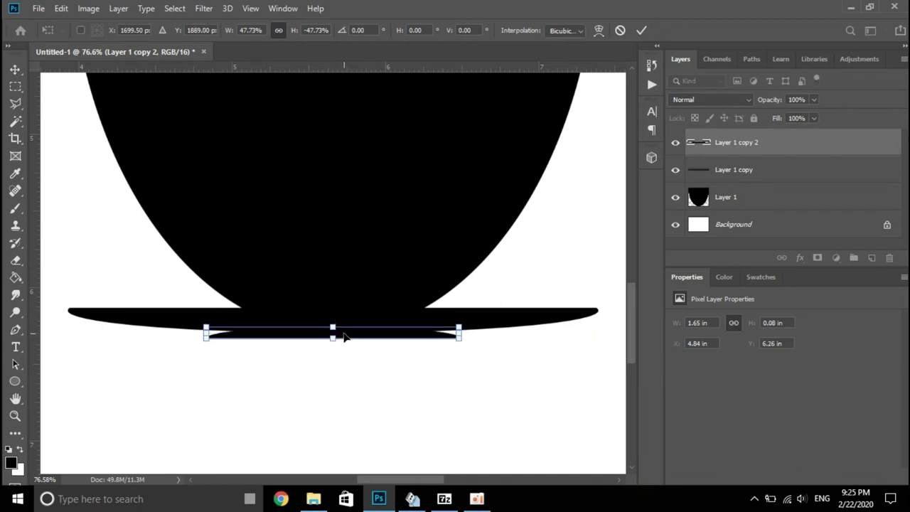
key(Up)
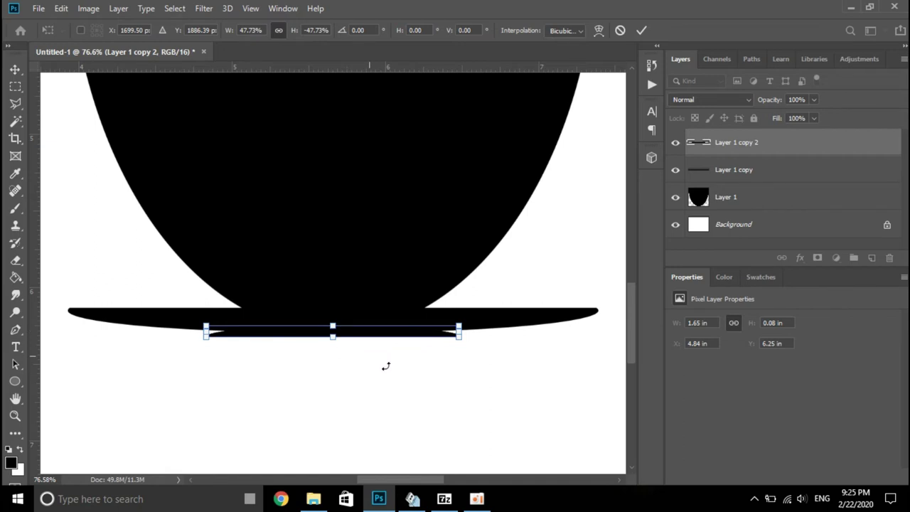
key(Up)
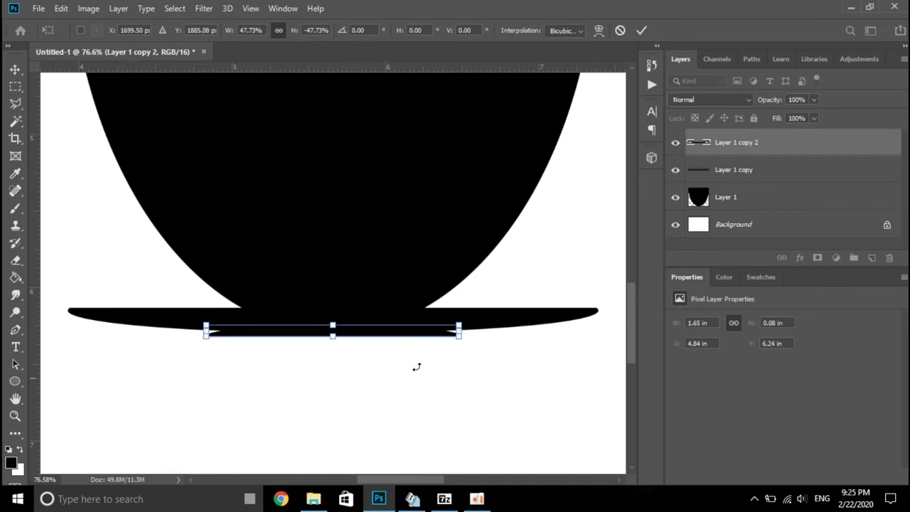
click(639, 30)
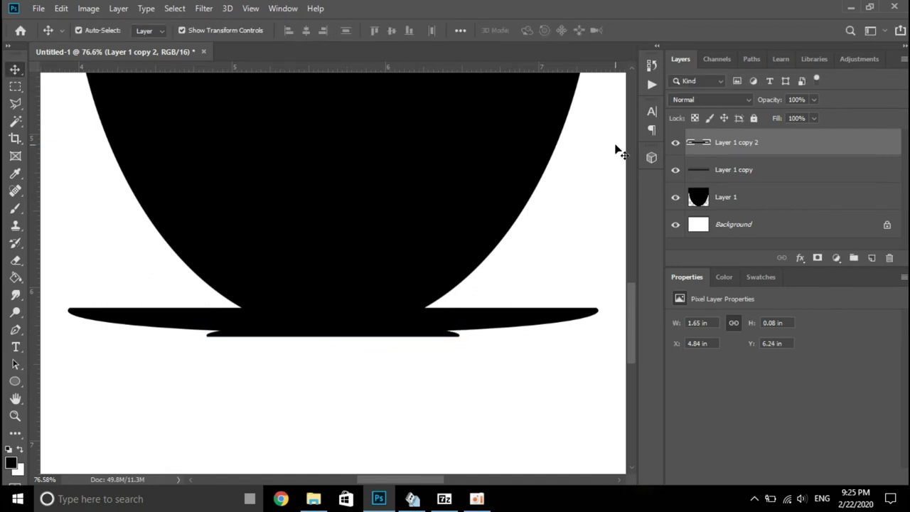
click(615, 146)
scroll(463, 328, down, 2)
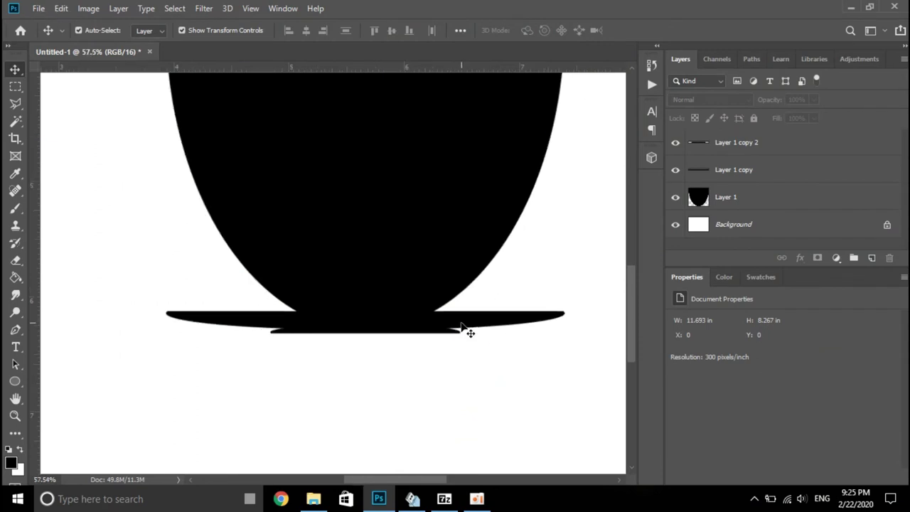
Step: Add a new top layer and draw an ellipse circle to the left of the cup
scroll(463, 328, down, 2)
scroll(463, 328, down, 2)
scroll(462, 328, down, 1)
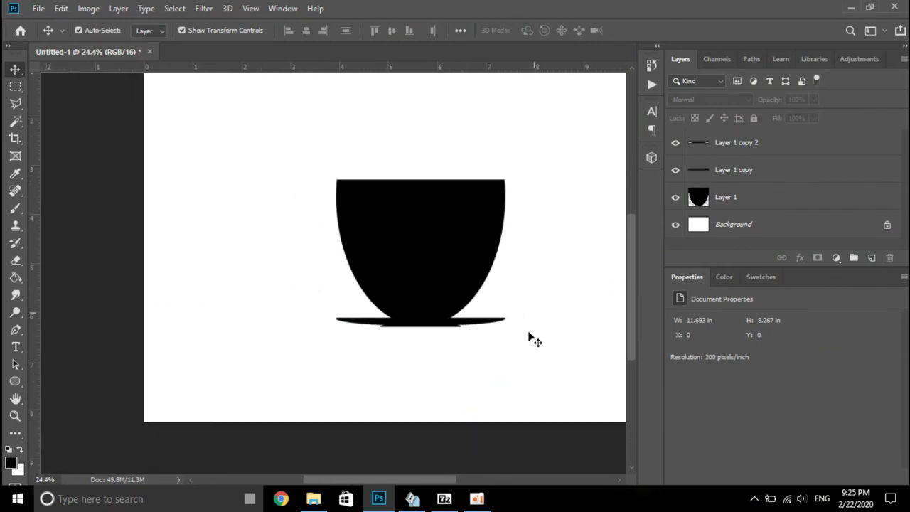
drag(537, 289, 451, 337)
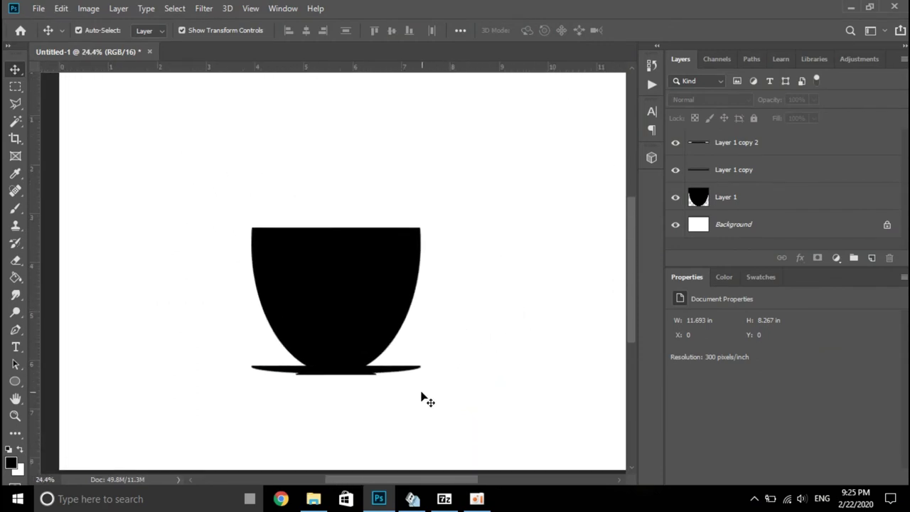
click(746, 145)
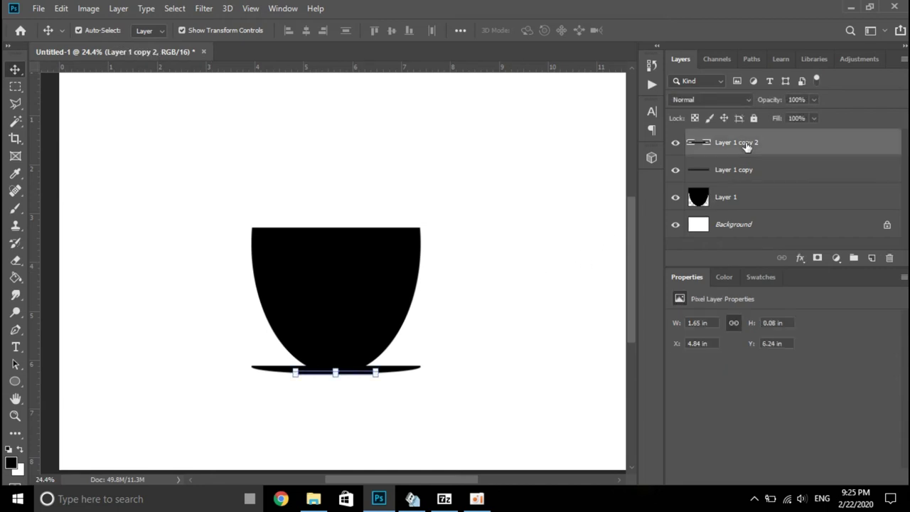
click(870, 256)
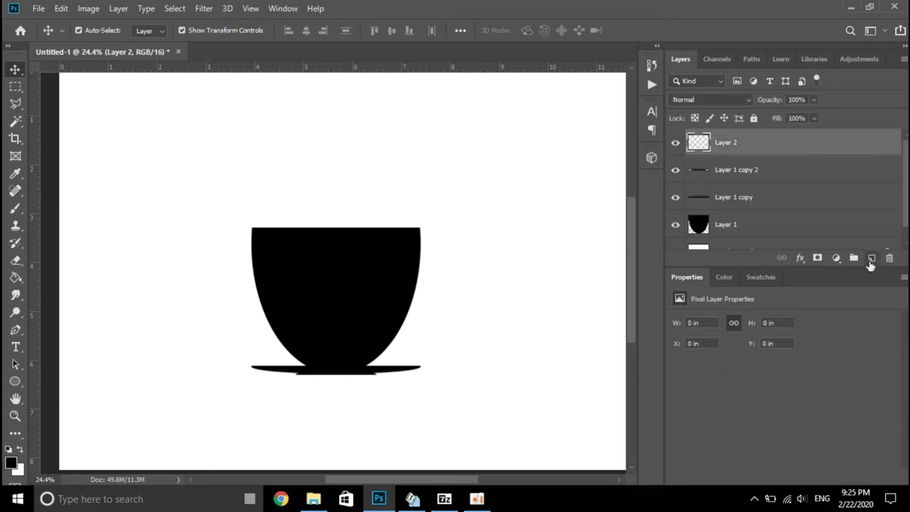
click(14, 381)
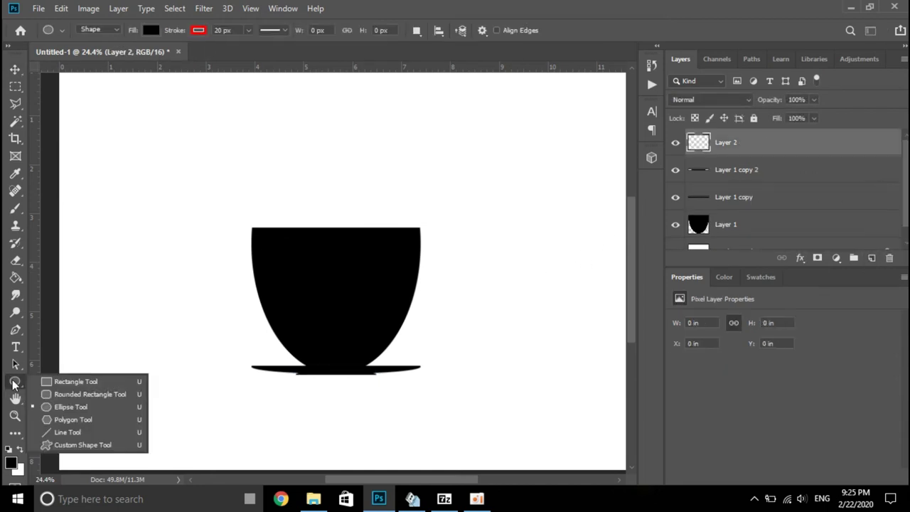
click(89, 408)
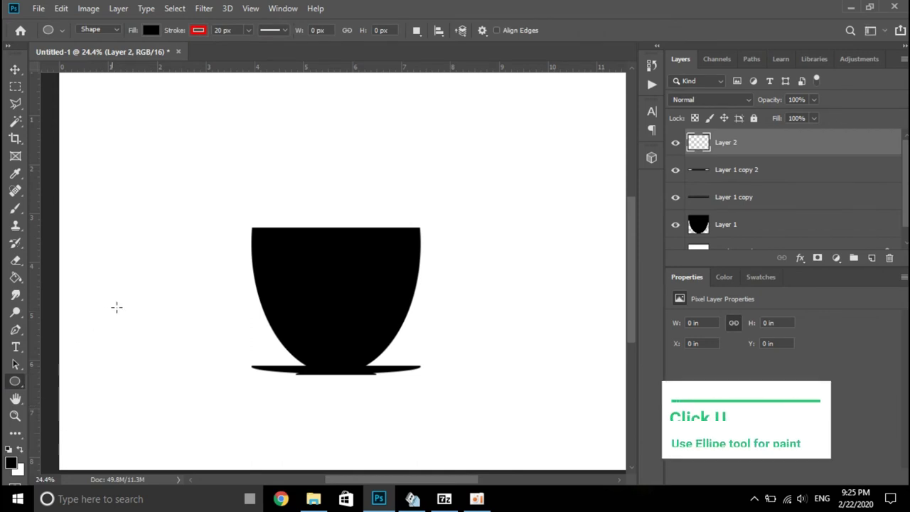
drag(146, 200, 270, 340)
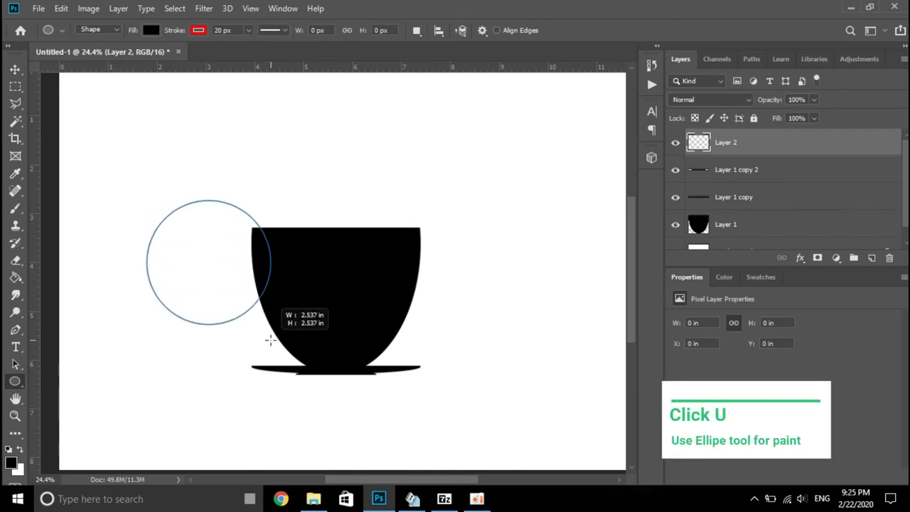
Step: Give the ellipse a 50 px black stroke and no fill
click(199, 31)
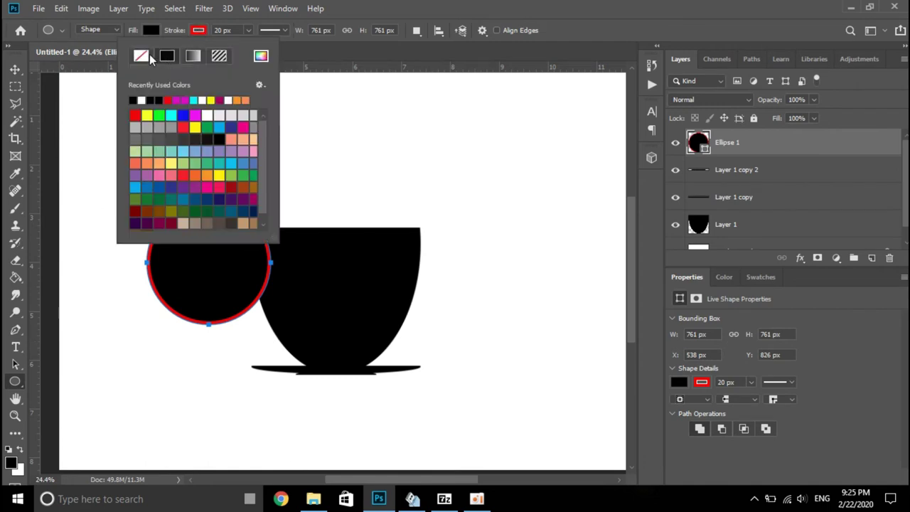
click(139, 99)
click(150, 31)
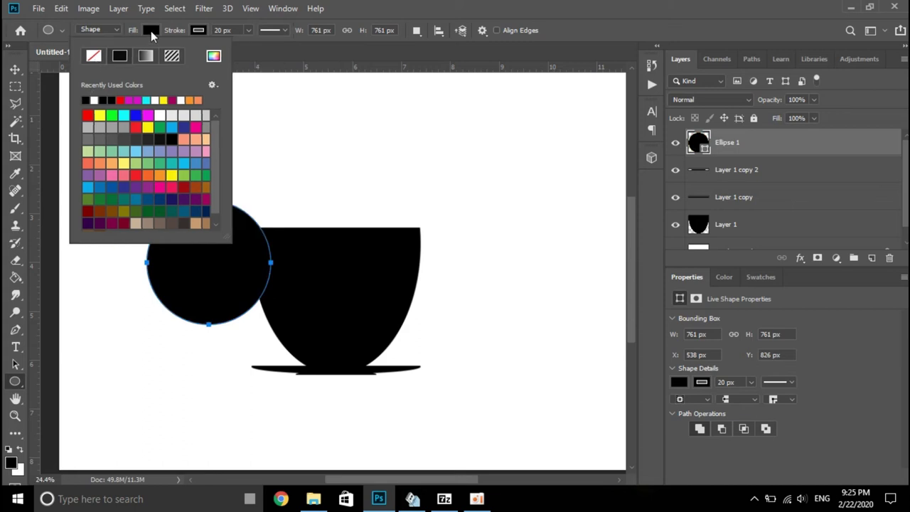
click(98, 56)
click(216, 31)
text(50)
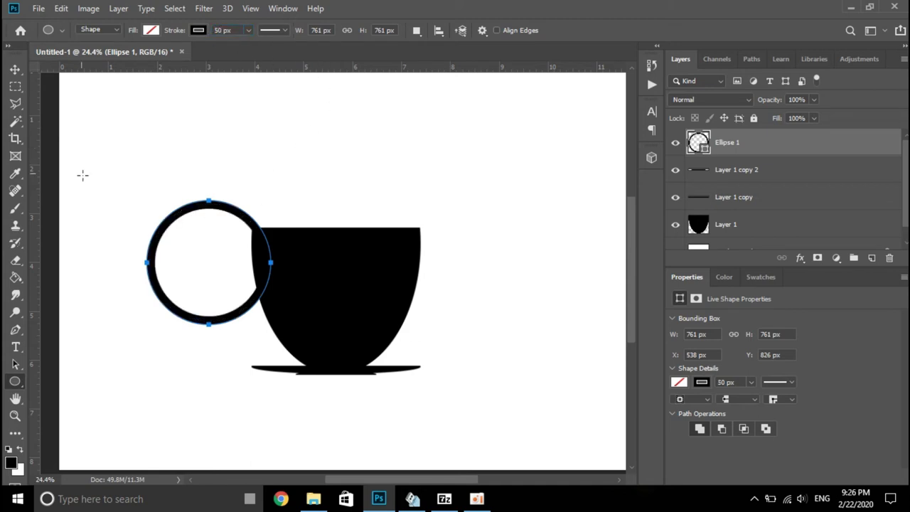
key(v)
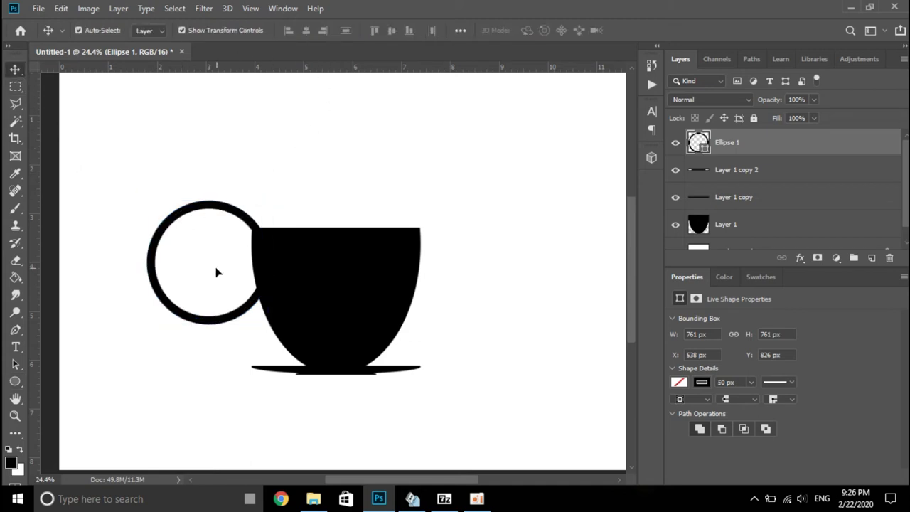
Step: Move the ring right of the cup, narrow it to 55.32% width and tilt it 39.73°
drag(181, 216, 474, 211)
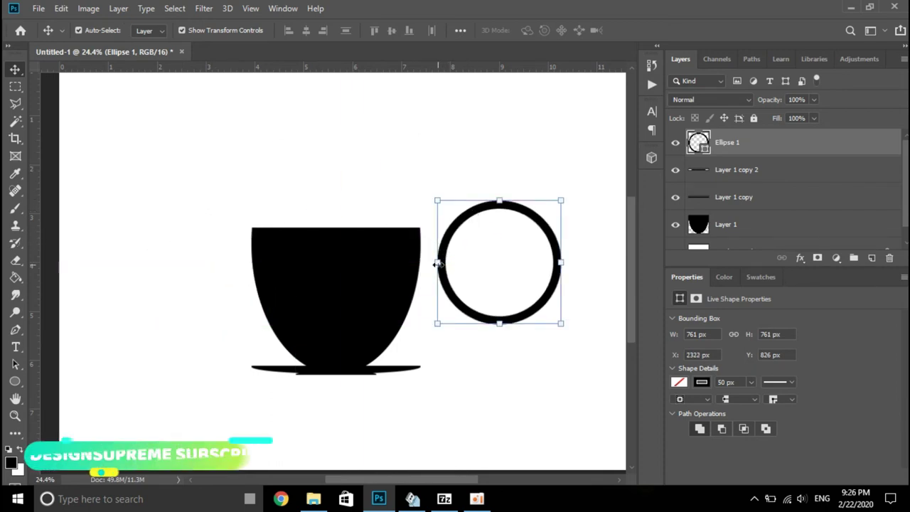
drag(438, 262, 490, 264)
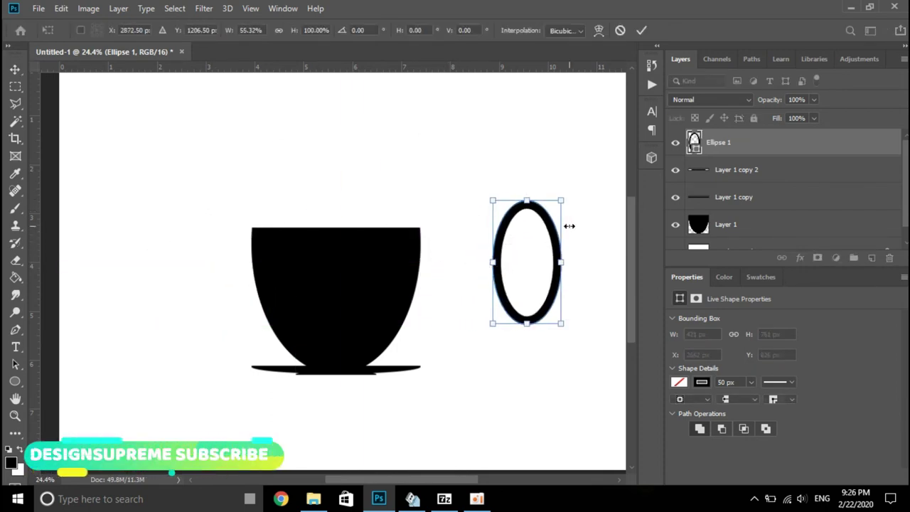
mouse_move(572, 221)
mouse_down()
mouse_move(587, 259)
mouse_move(460, 257)
mouse_move(444, 266)
mouse_up()
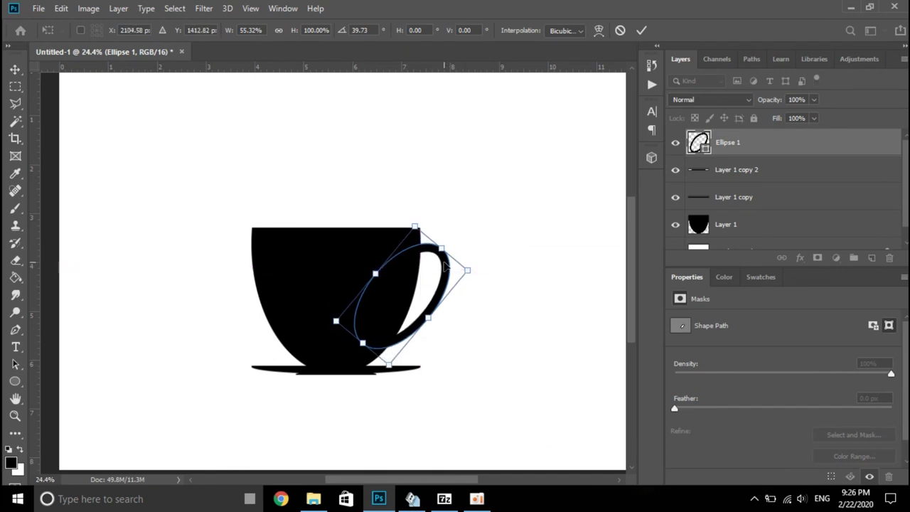
click(642, 30)
click(585, 160)
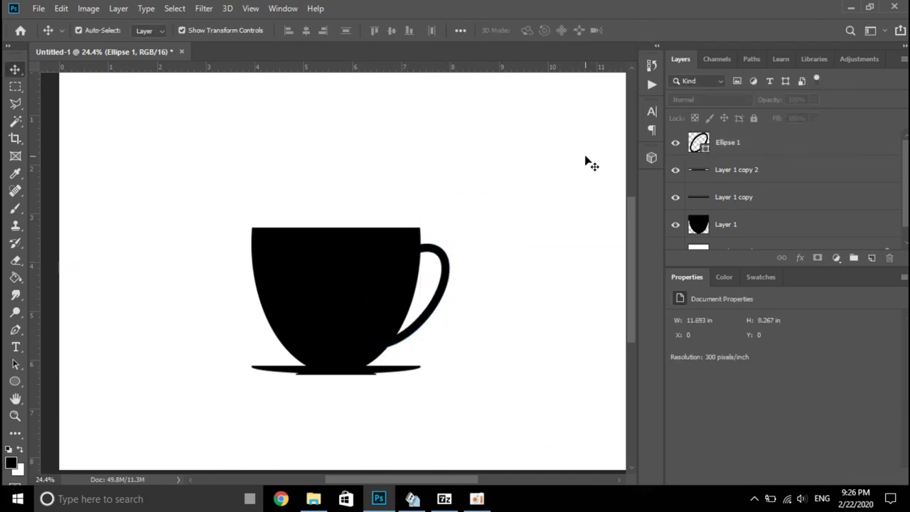
Step: Nudge the handle into position beside the cup with the arrow keys
click(446, 268)
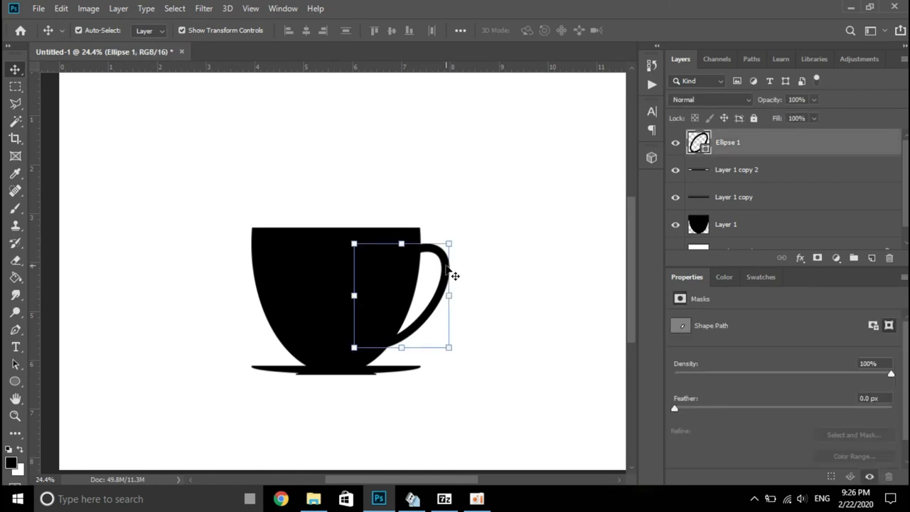
key(Up)
key(Up)
key(Up)
key(Left)
key(Left)
key(Up)
key(Up)
key(Up)
key(Up)
key(Left)
key(Left)
key(Left)
key(Left)
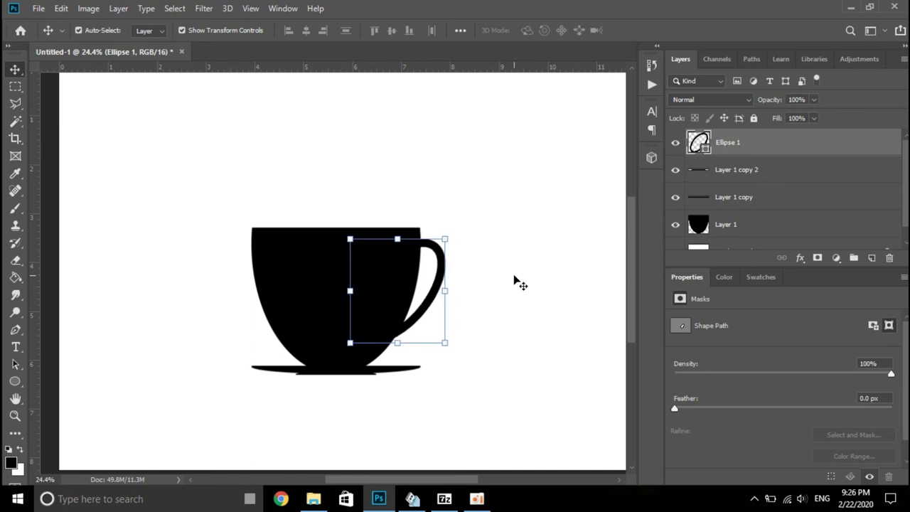
key(Right)
key(Right)
click(519, 282)
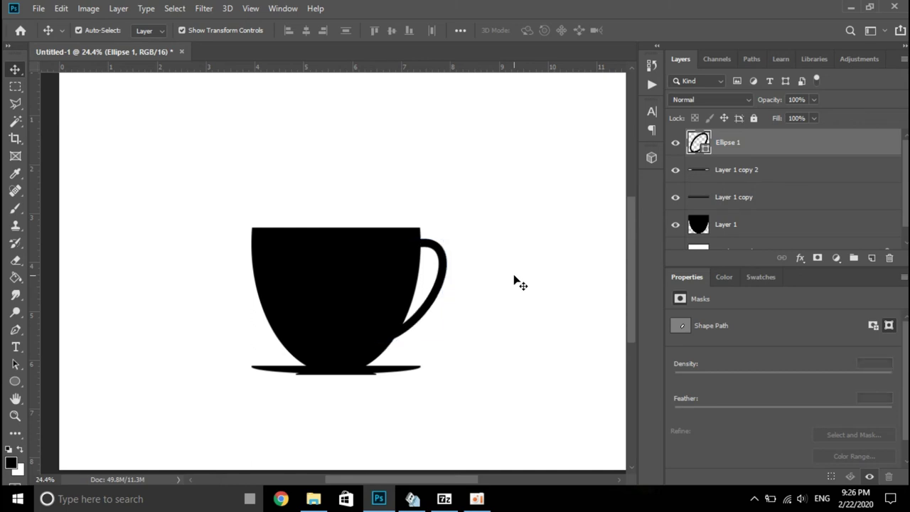
Step: Load Layer 1's outline as a selection, rasterize the handle, and erase the part inside the cup
click(723, 233)
ctrl+click(705, 230)
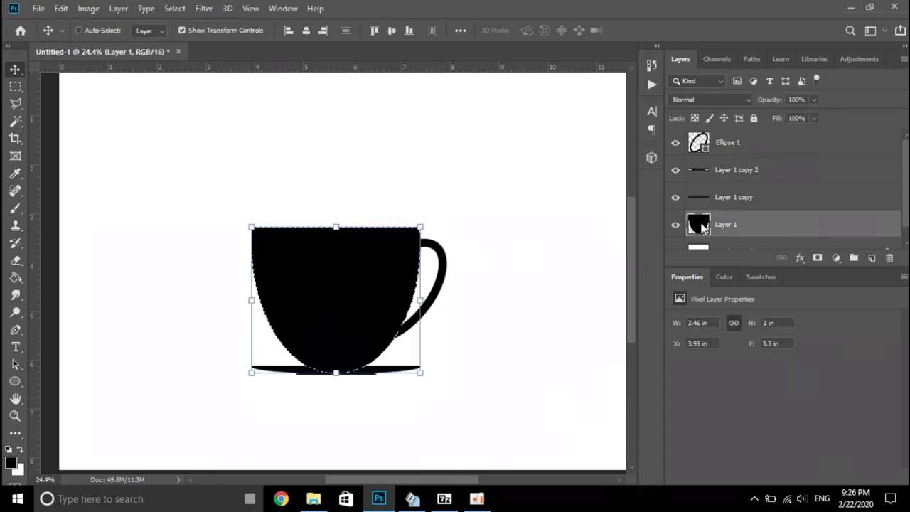
click(732, 142)
key(e)
click(353, 301)
click(403, 193)
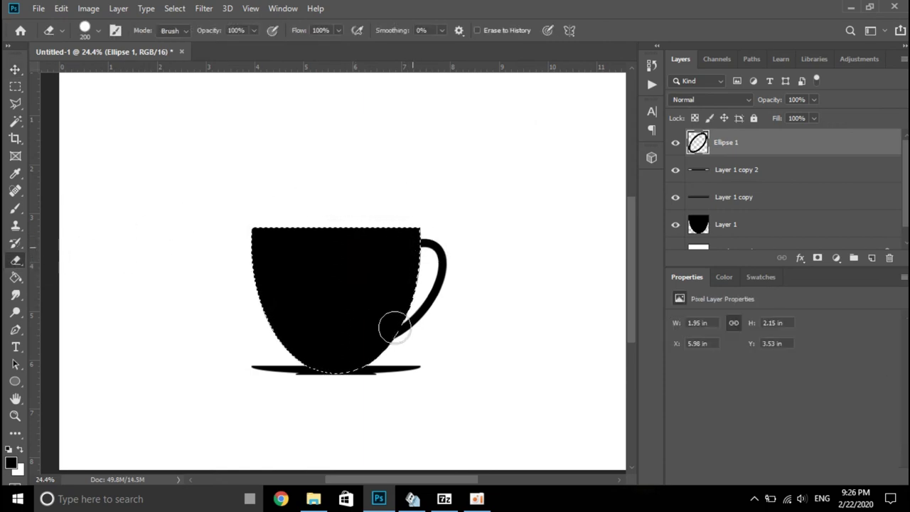
click(675, 223)
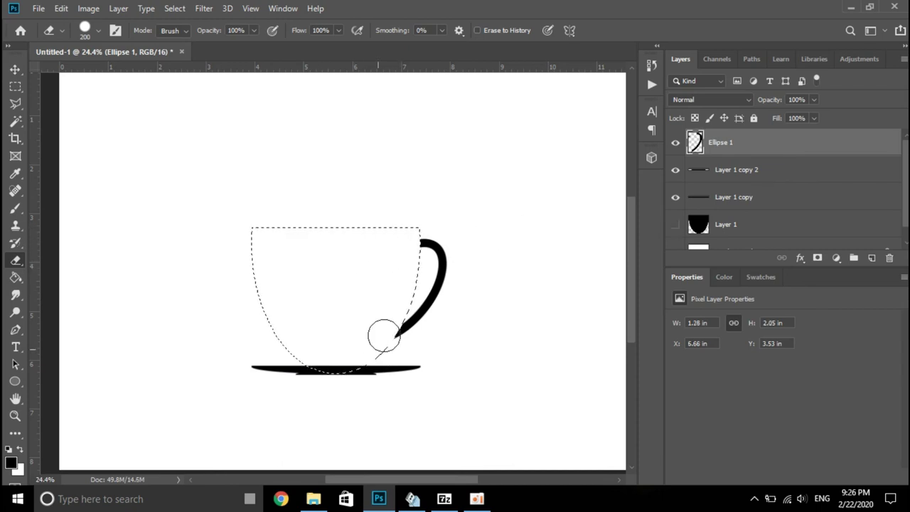
drag(345, 248, 278, 288)
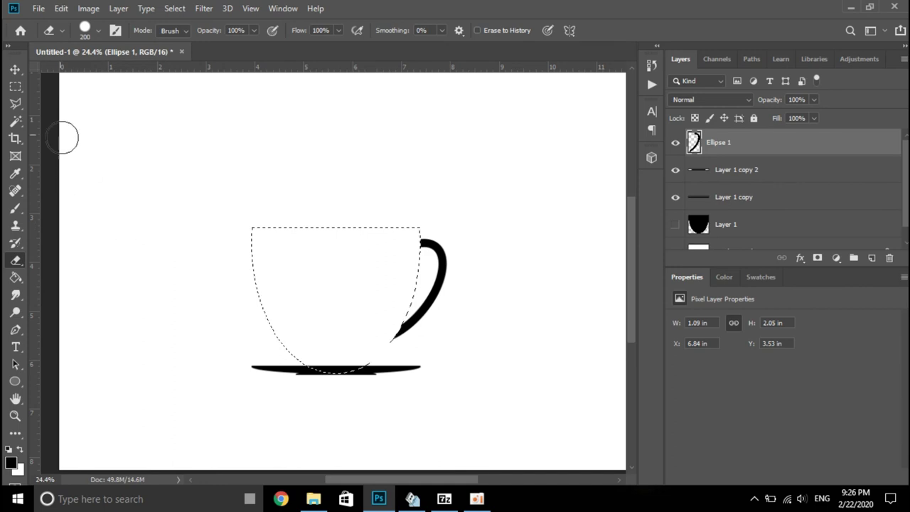
key(ctrl+d)
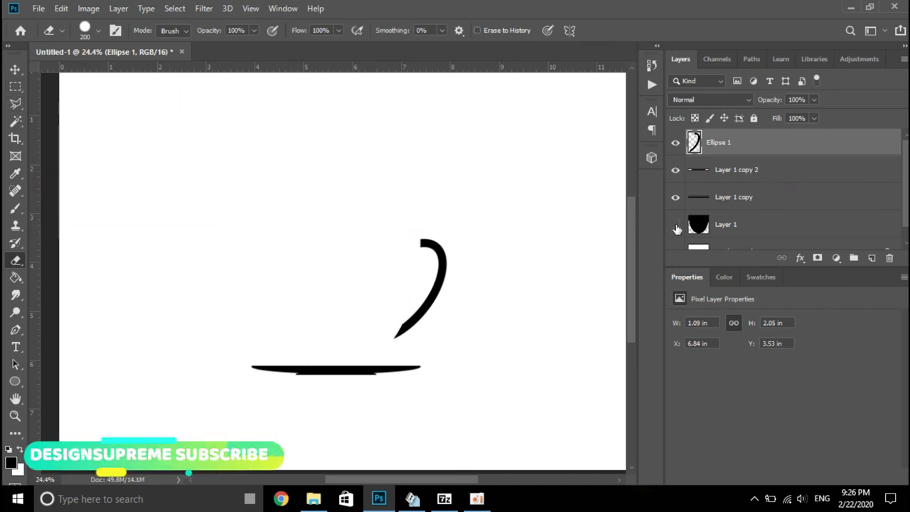
click(675, 225)
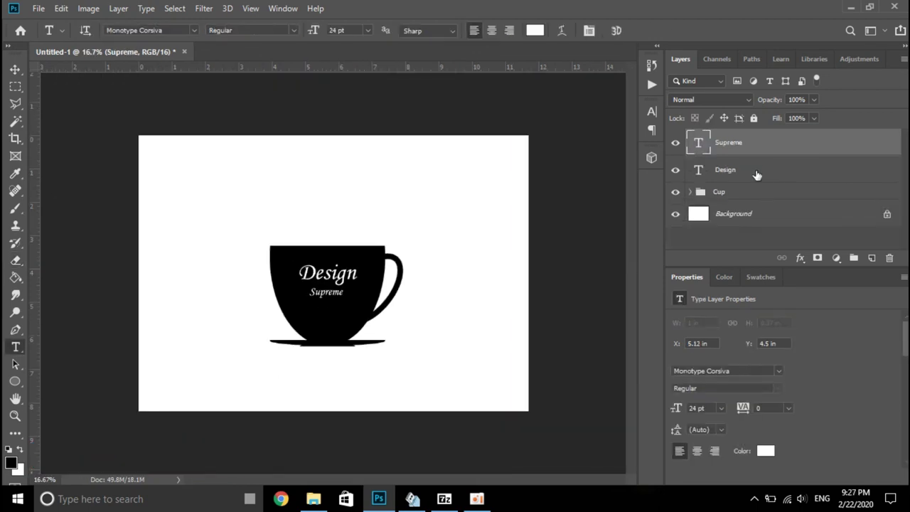
Step: Add a new layer above the Cup group and load the Smoke 01 brush
click(750, 195)
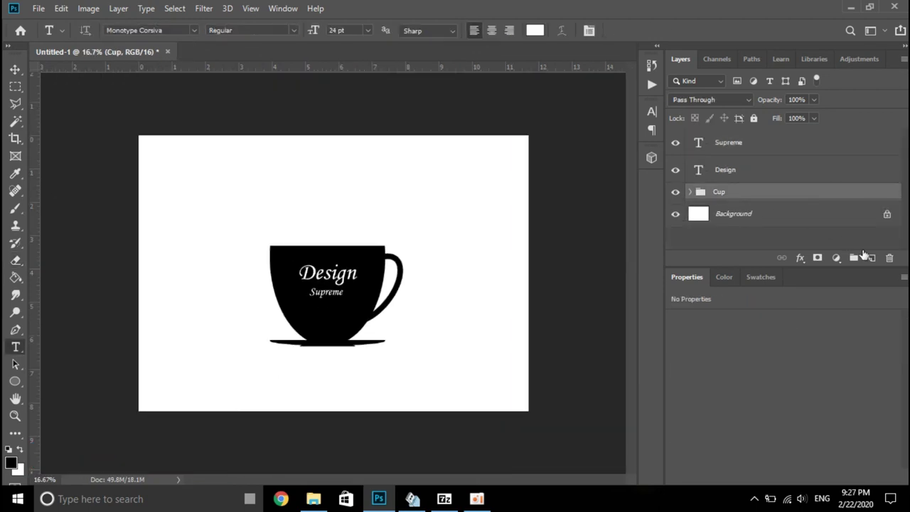
click(871, 257)
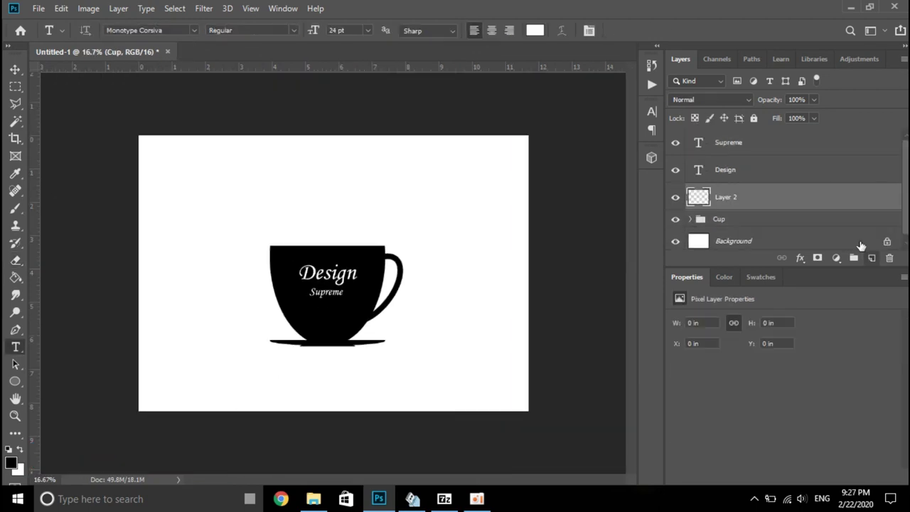
click(15, 213)
click(95, 30)
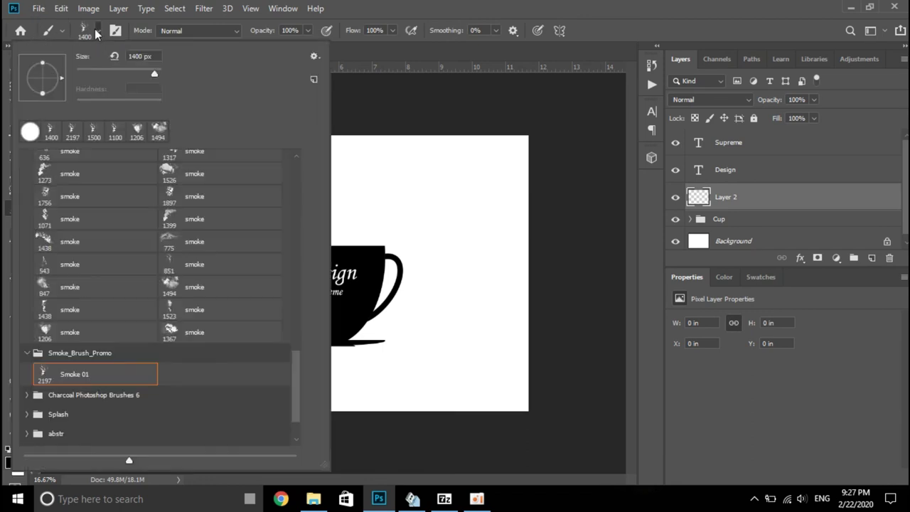
click(63, 379)
click(353, 50)
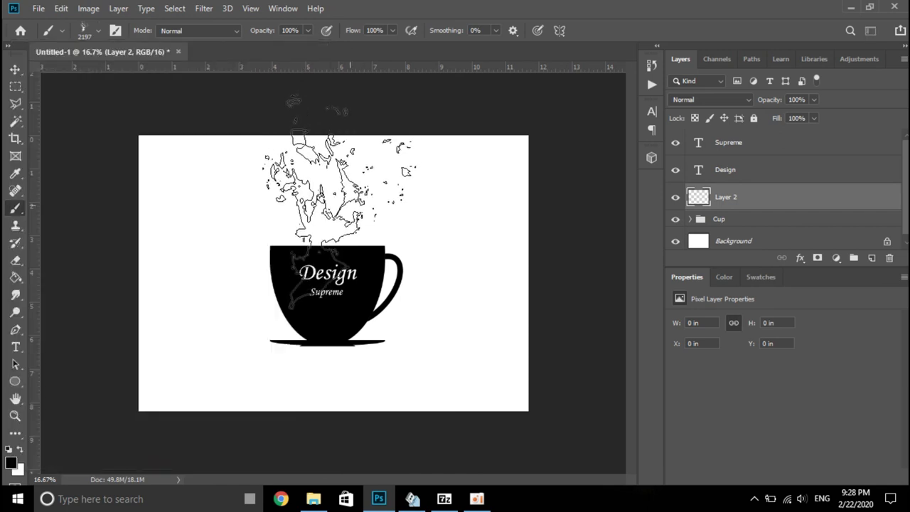
Step: Stamp a slightly smaller black Smoke 01 plume rising above the cup
key(bracketleft)
key(bracketleft)
key(bracketleft)
key(bracketleft)
key(bracketleft)
key(bracketleft)
key(bracketleft)
key(bracketleft)
key(bracketleft)
key(bracketleft)
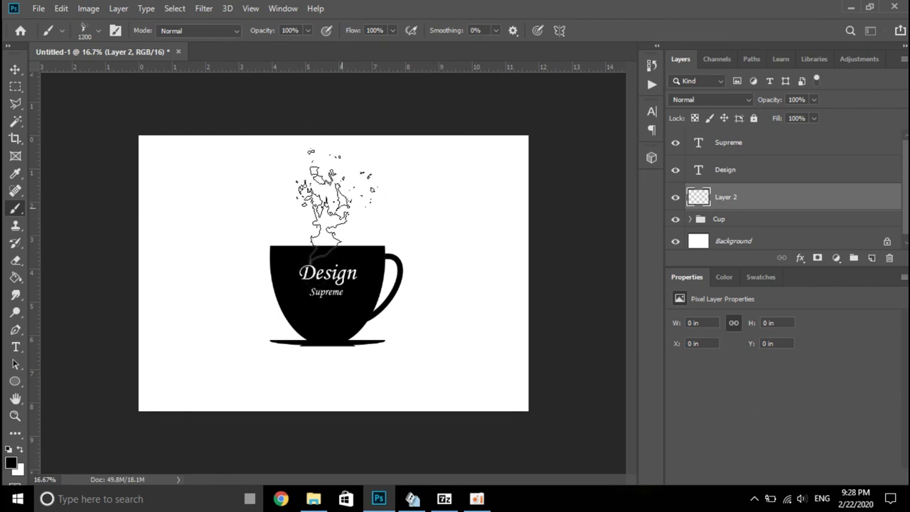
click(336, 197)
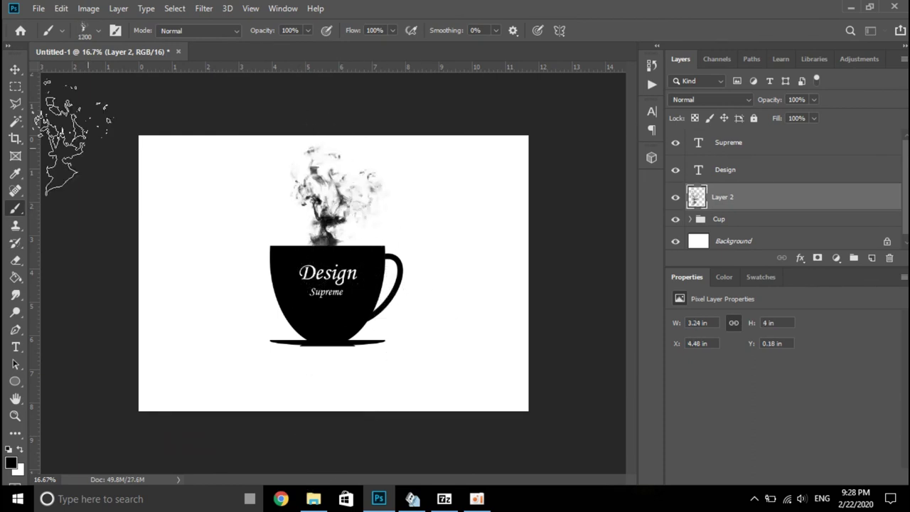
click(16, 69)
Step: Move the cup, smoke and text together about 0.6 inch lower, then deselect
drag(211, 160, 487, 386)
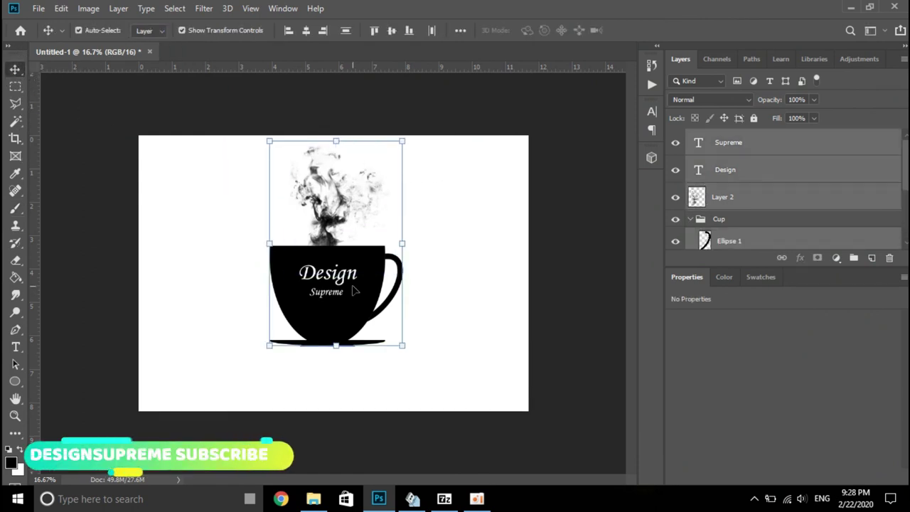
drag(354, 290, 357, 313)
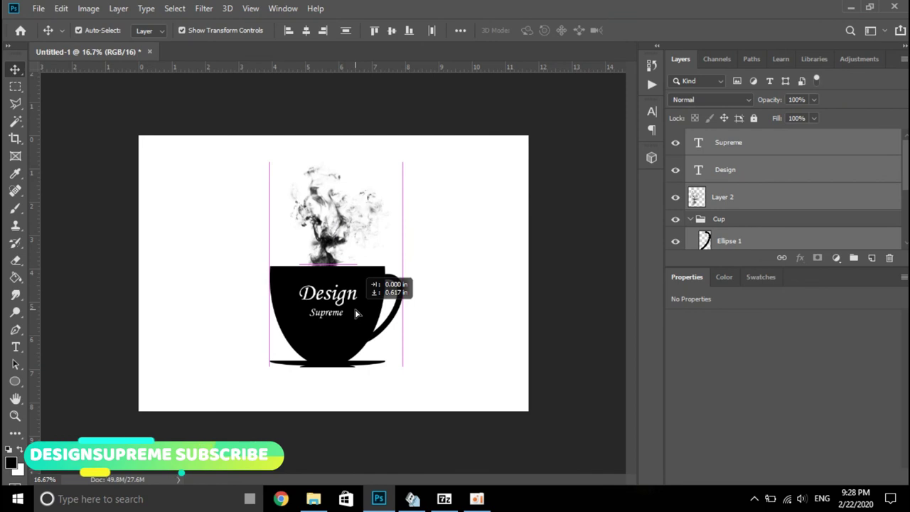
drag(357, 313, 357, 302)
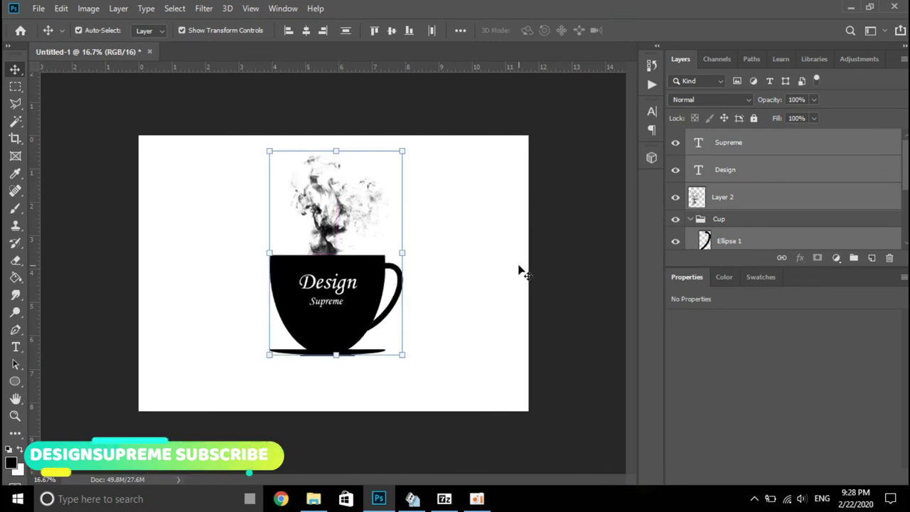
click(591, 268)
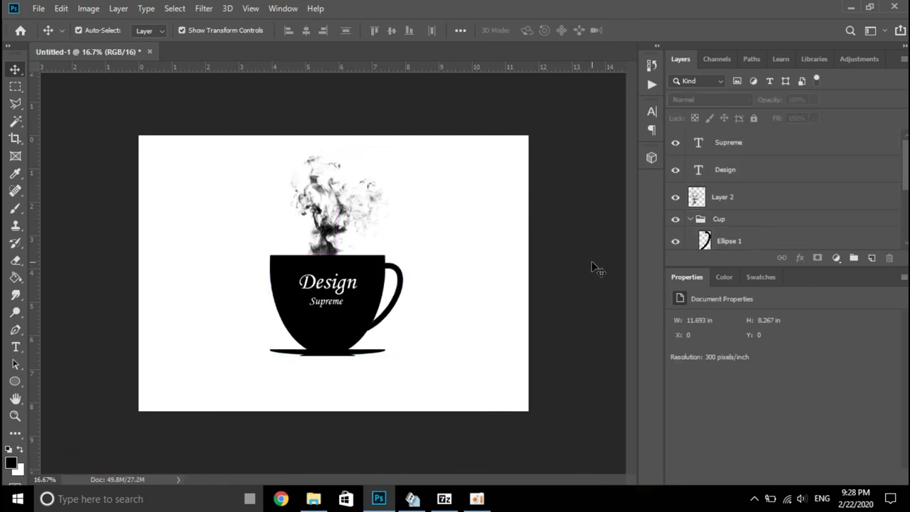